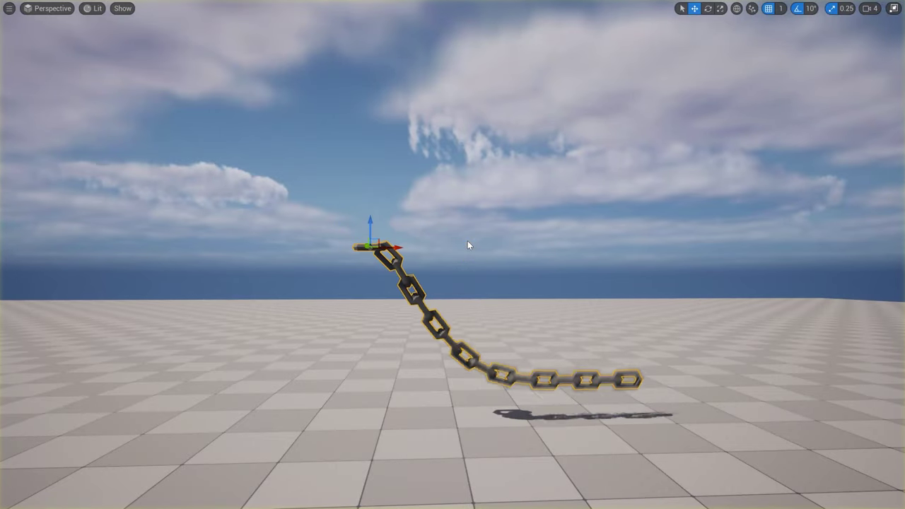
Step: Lift and rotate the chain's anchor with the gizmo while the simulation runs
drag(369, 230, 368, 166)
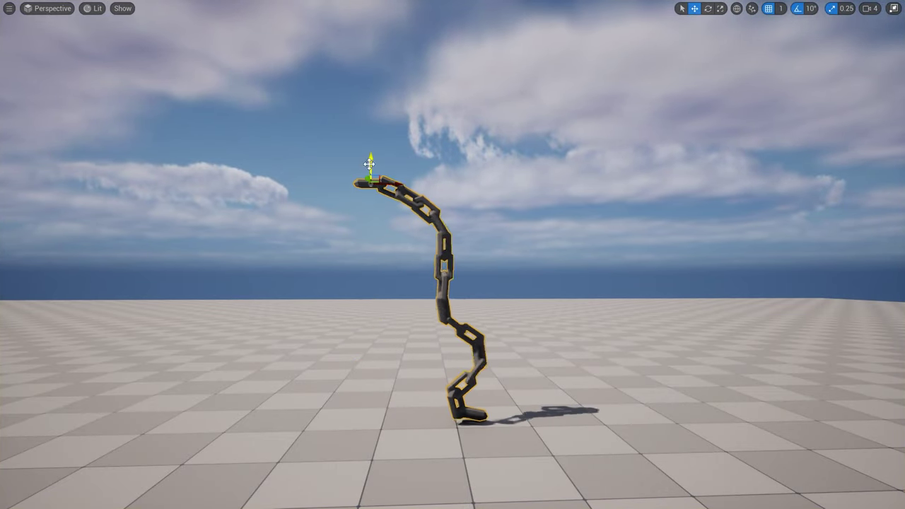
key(e)
drag(408, 197, 406, 212)
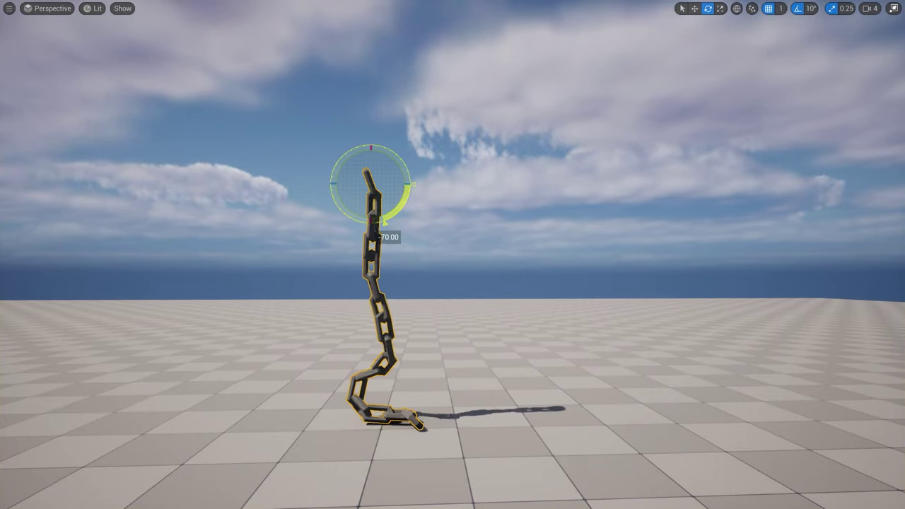
key(w)
mouse_move(370, 159)
mouse_down()
mouse_move(370, 112)
mouse_move(467, 165)
mouse_move(493, 168)
mouse_up()
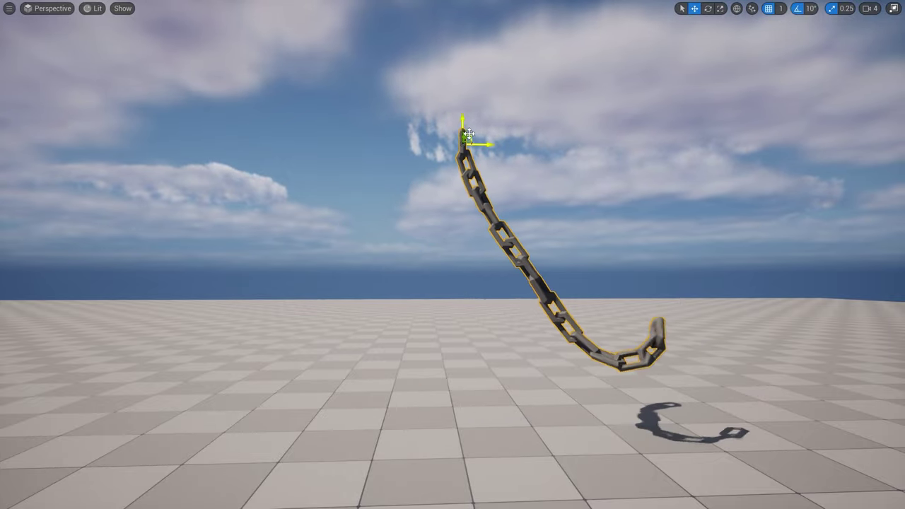
Step: Lower the anchor until the chain rests on the floor, then stop simulating
drag(470, 118, 471, 154)
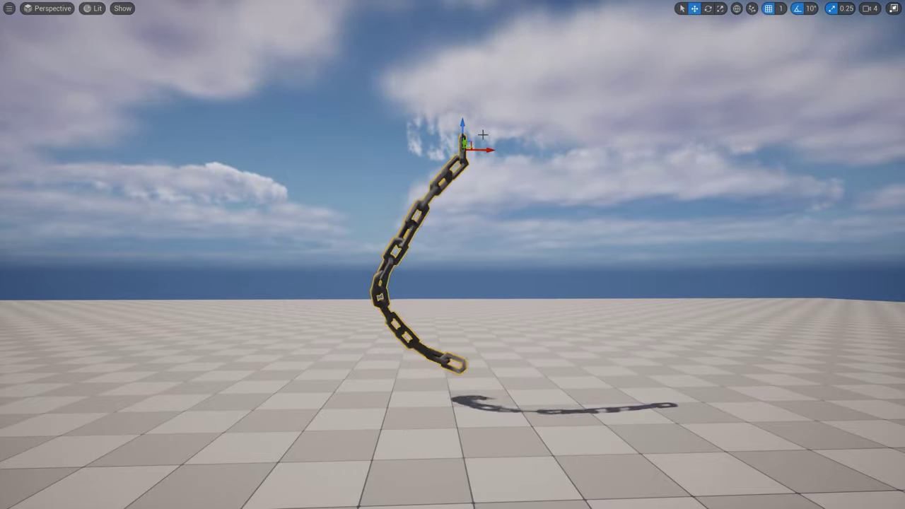
mouse_move(470, 154)
mouse_down()
mouse_move(457, 170)
mouse_move(488, 268)
mouse_move(496, 138)
mouse_move(531, 147)
mouse_up()
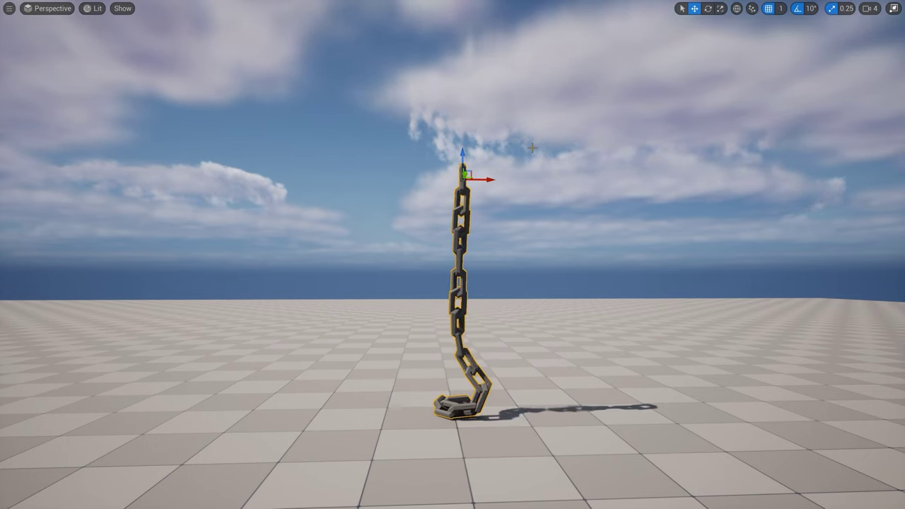
key(Escape)
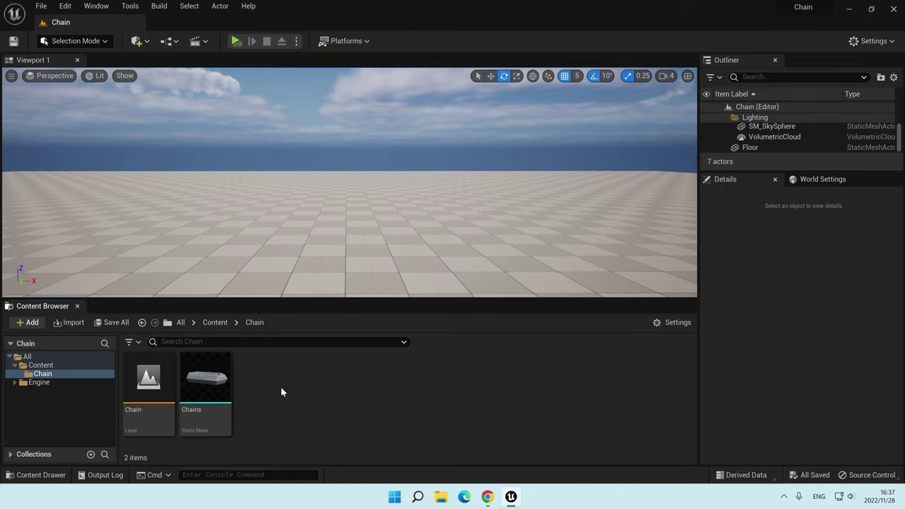
Step: Inspect the Chains static mesh in the mesh editor from top and front views
double_click(212, 382)
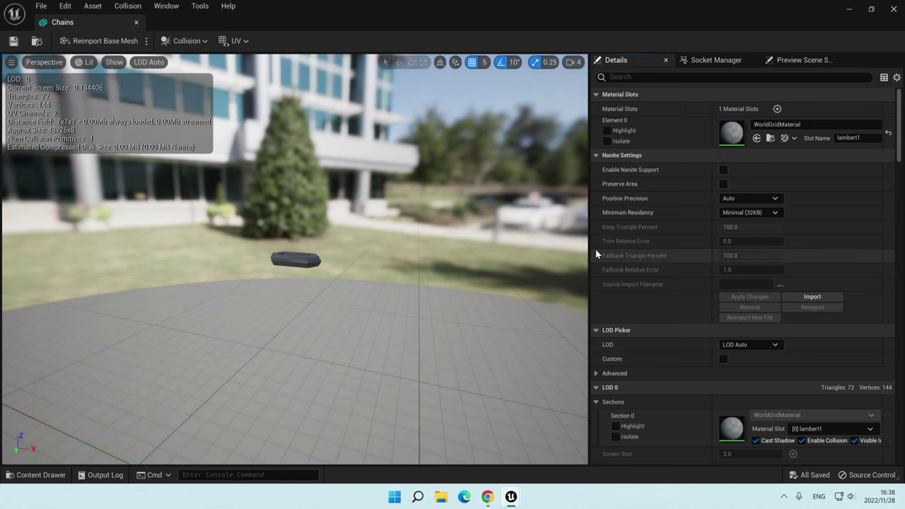
mouse_move(590, 249)
mouse_down()
mouse_move(667, 253)
mouse_move(647, 253)
mouse_up()
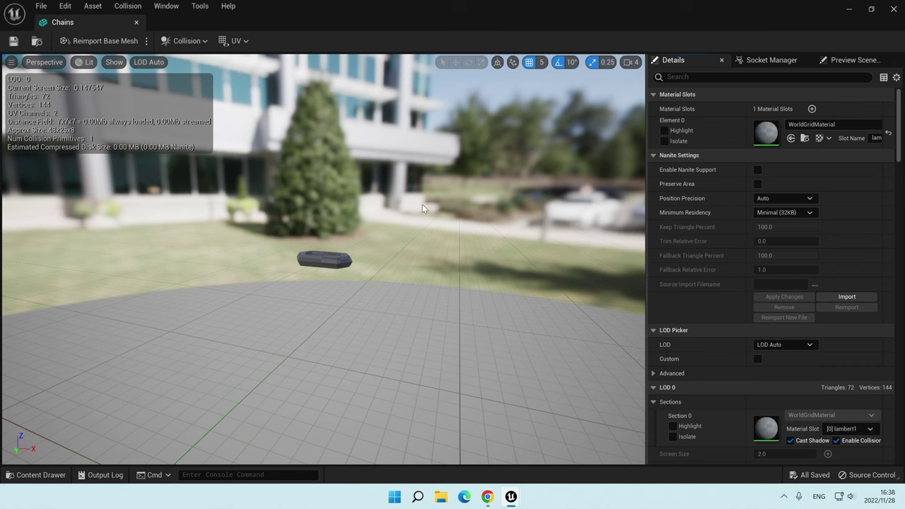
drag(422, 204, 199, 122)
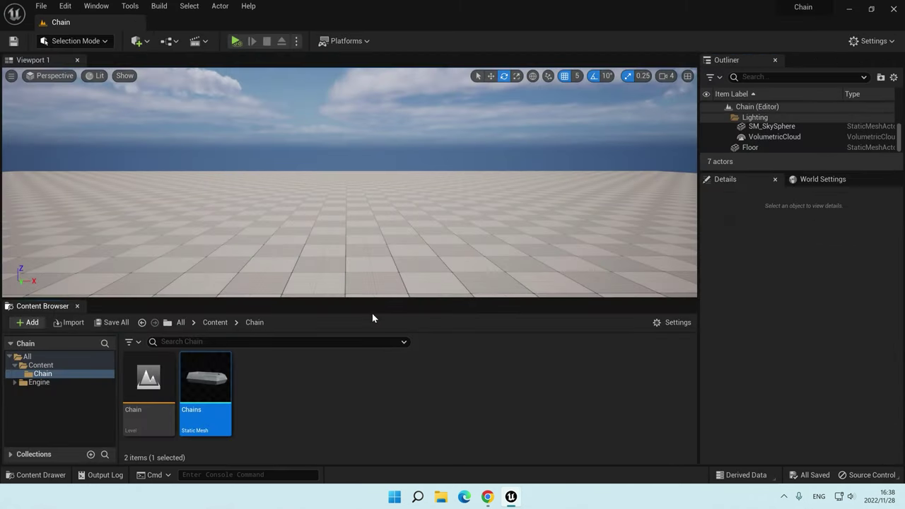
double_click(203, 391)
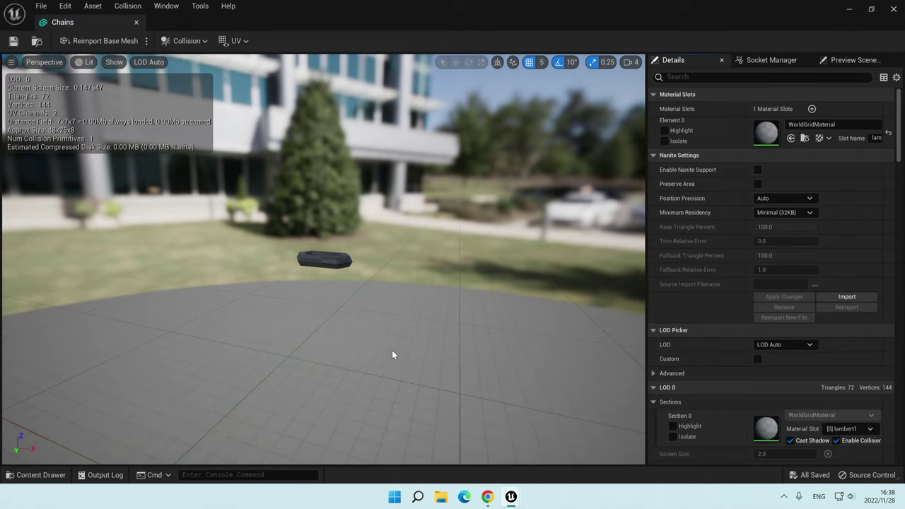
scroll(376, 247, up, 5)
drag(339, 197, 326, 255)
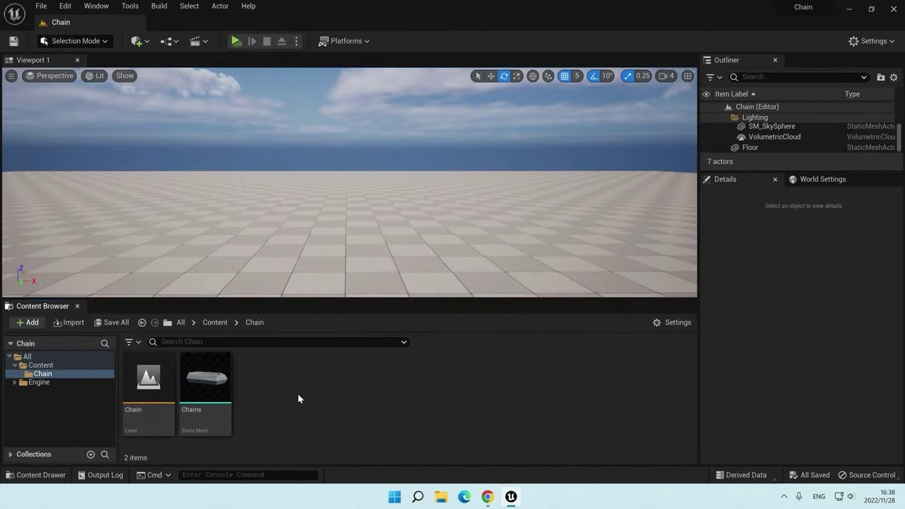
Step: Create an Actor Blueprint named BP_Chains in the Chain folder and open it
right_click(298, 394)
click(382, 104)
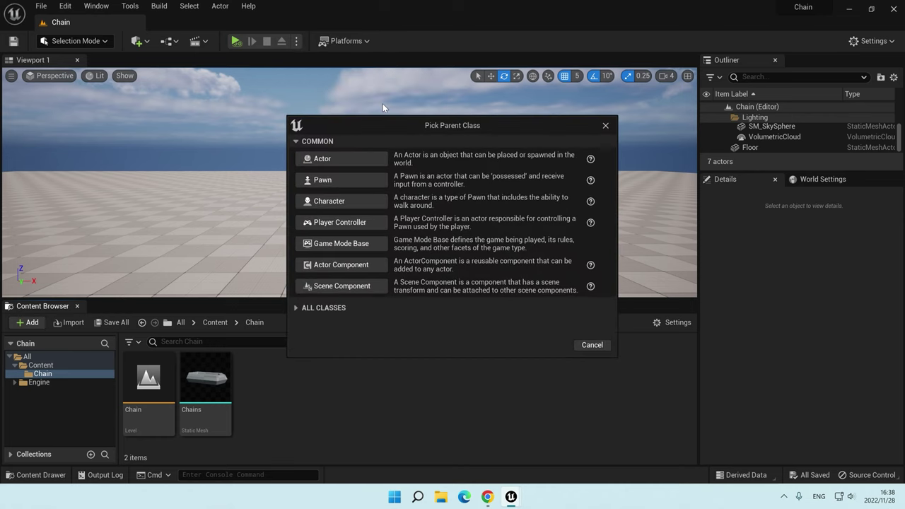
click(371, 158)
text(B)
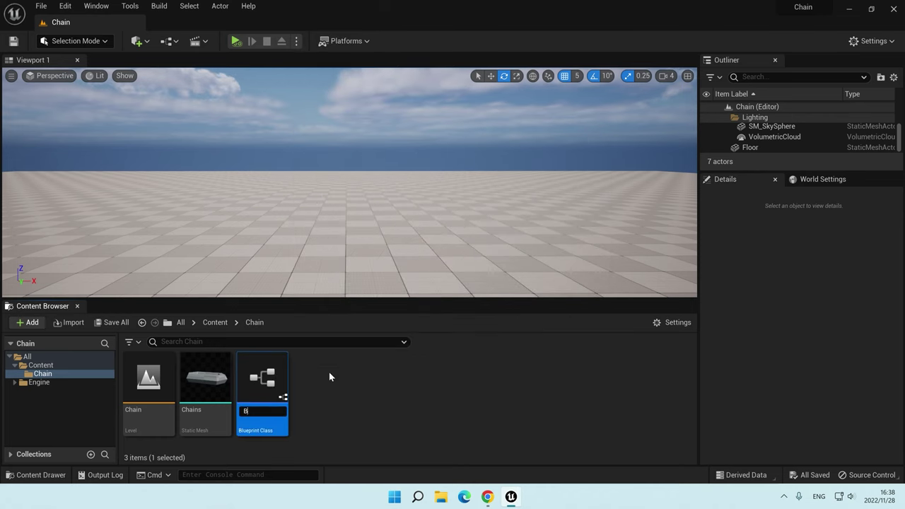
text(P_Chain)
key(Return)
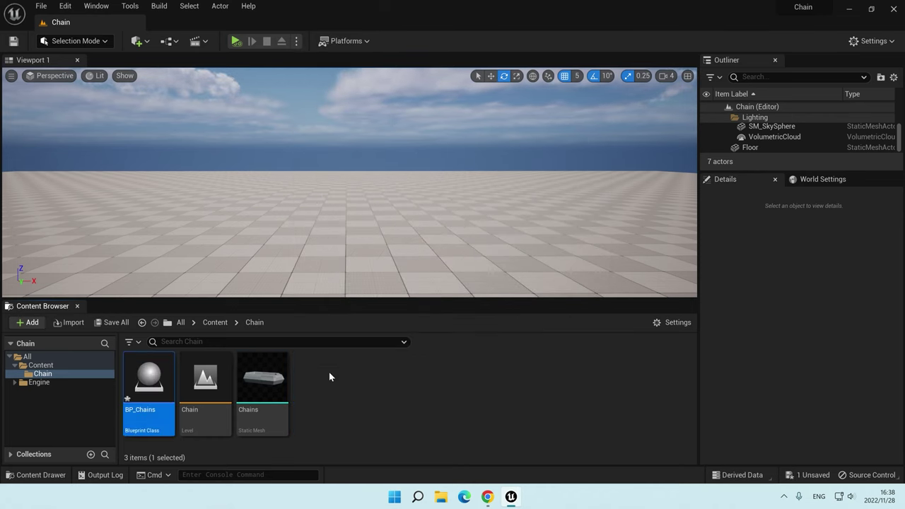
double_click(148, 382)
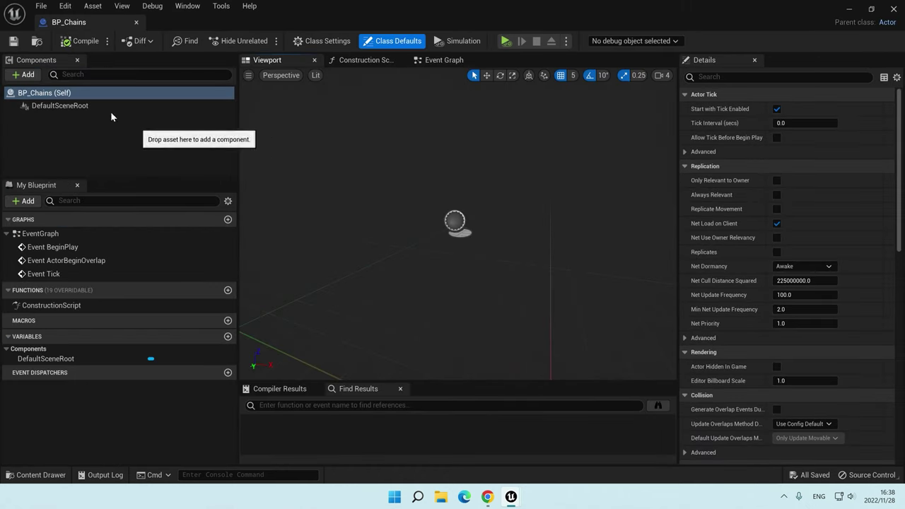
Step: Add a Static Mesh component using the Chains mesh, compile, and rename it 1
click(24, 74)
click(74, 185)
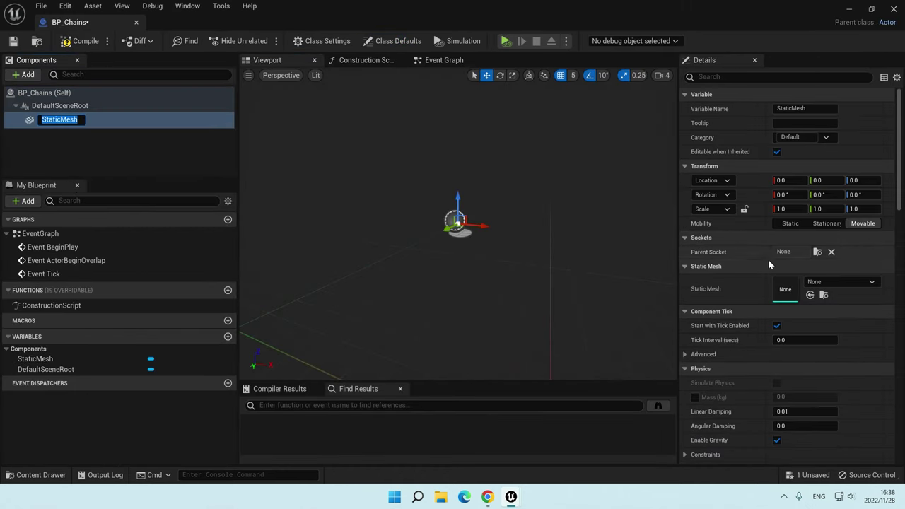
click(829, 284)
text(ha)
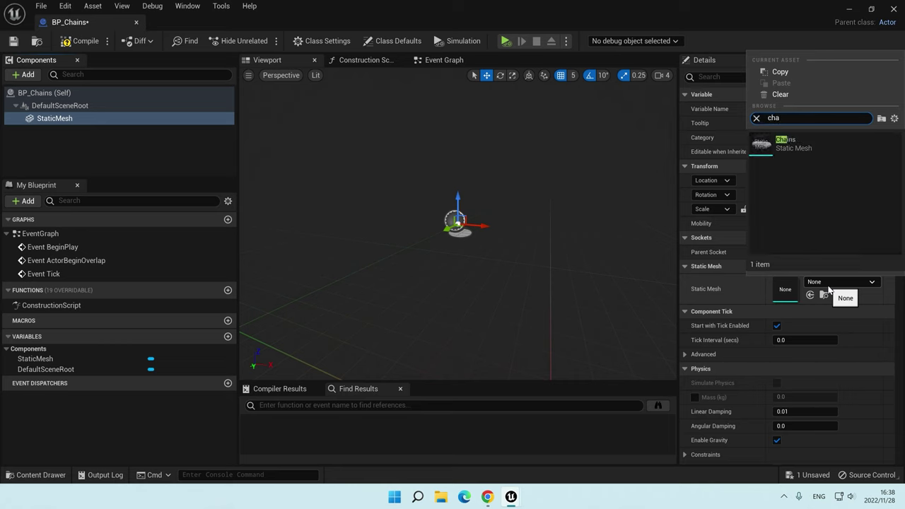
click(785, 145)
alt+drag(374, 163, 271, 82)
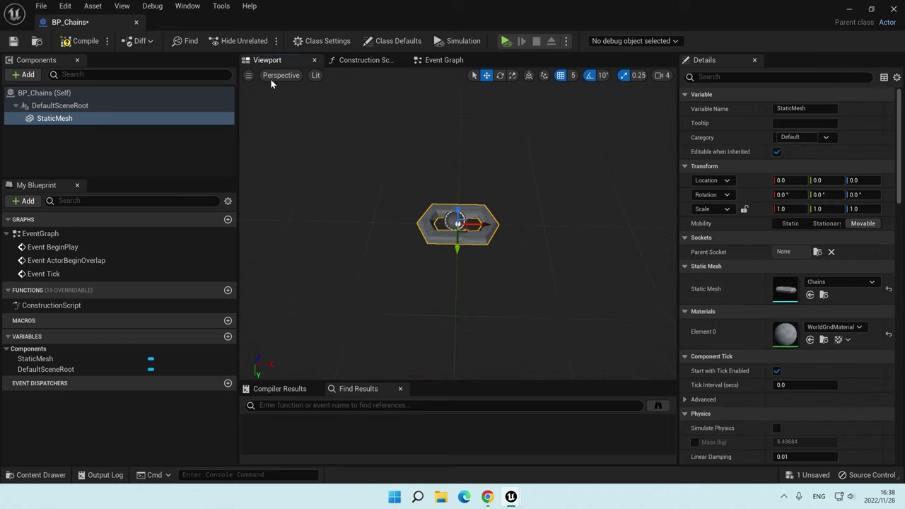
click(75, 44)
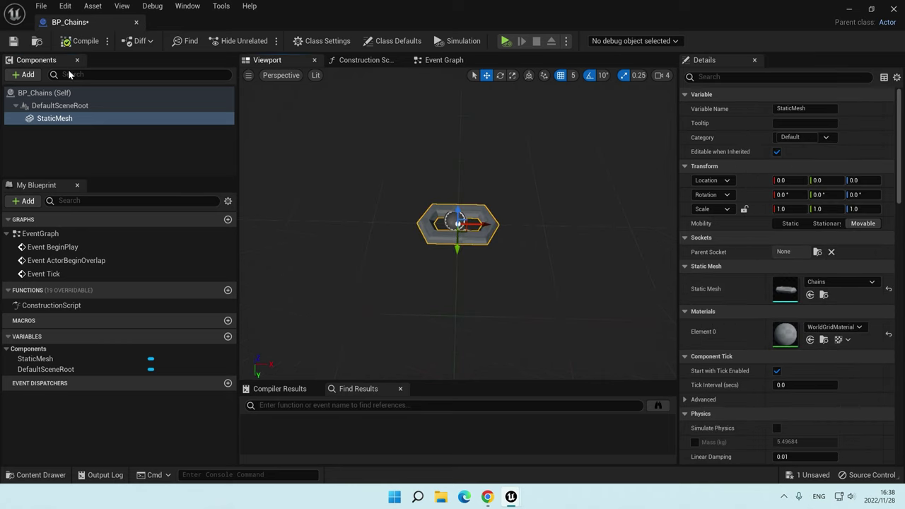
click(56, 119)
text(1)
key(Return)
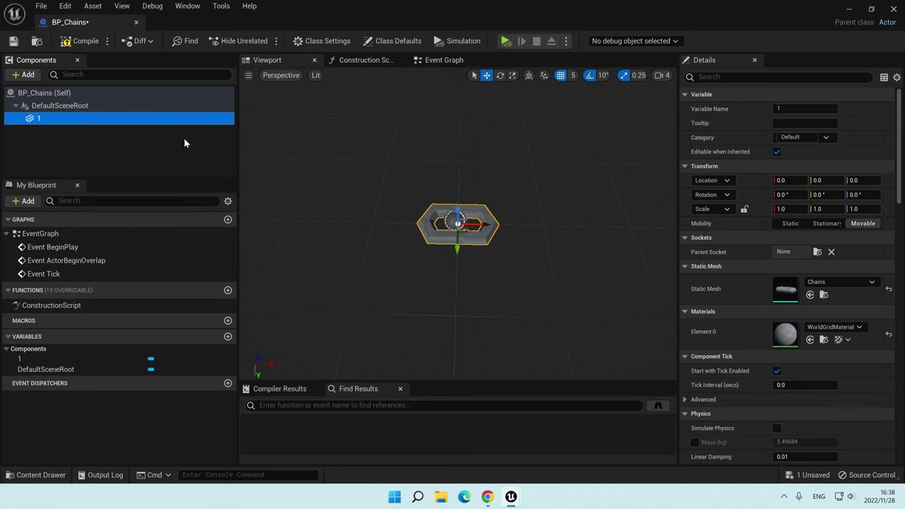
Step: Duplicate link 1 as link 2, rolled 90° on X and shifted 25 along X
key(ctrl+d)
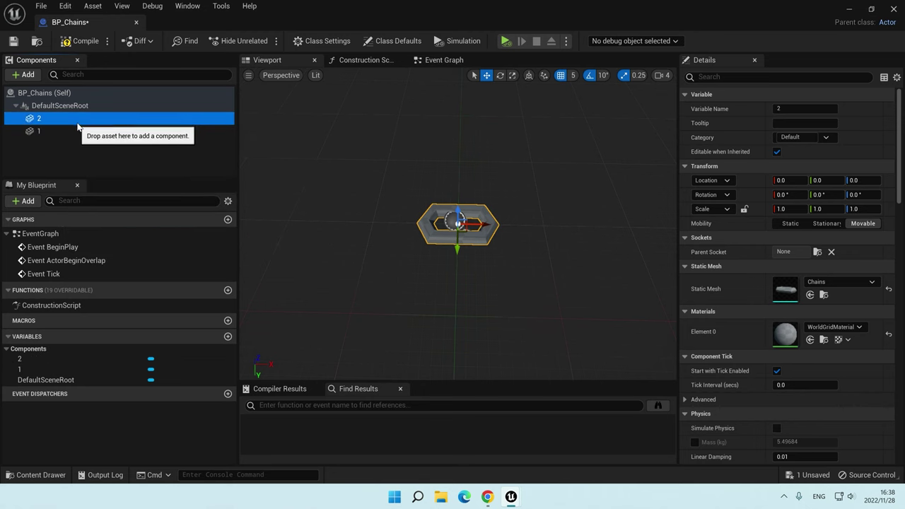
alt+drag(347, 225, 373, 243)
drag(461, 220, 580, 303)
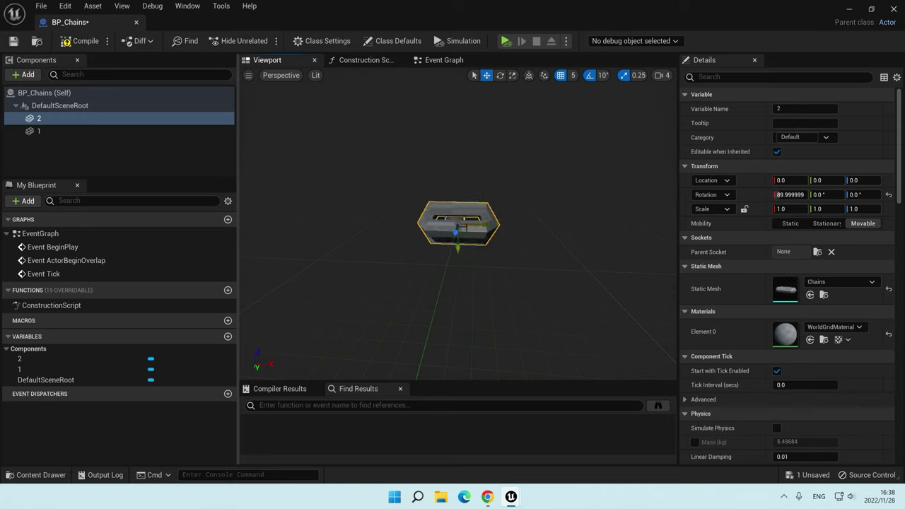
drag(487, 232, 531, 232)
key(f)
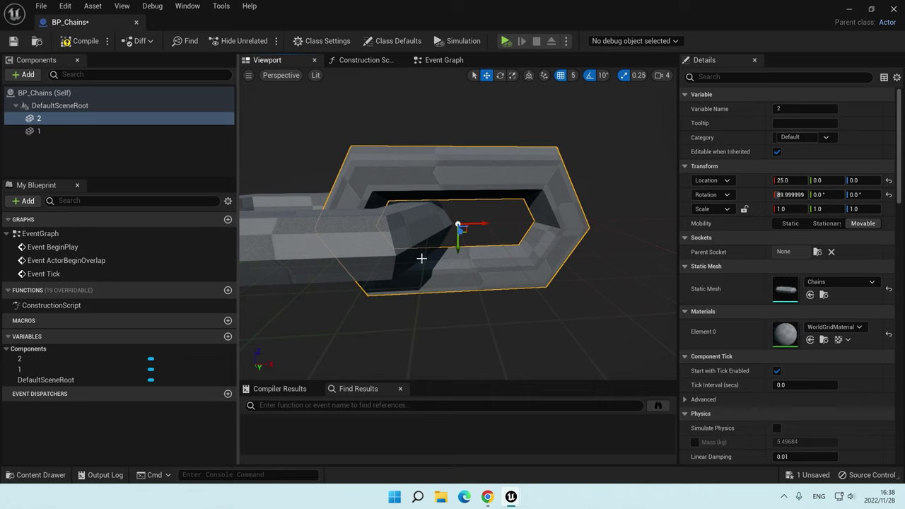
scroll(362, 192, down, 10)
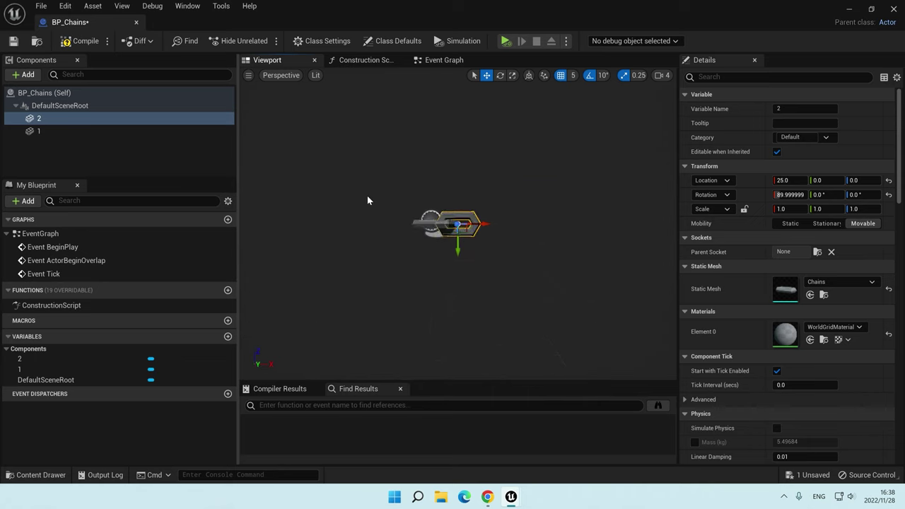
scroll(365, 198, up, 3)
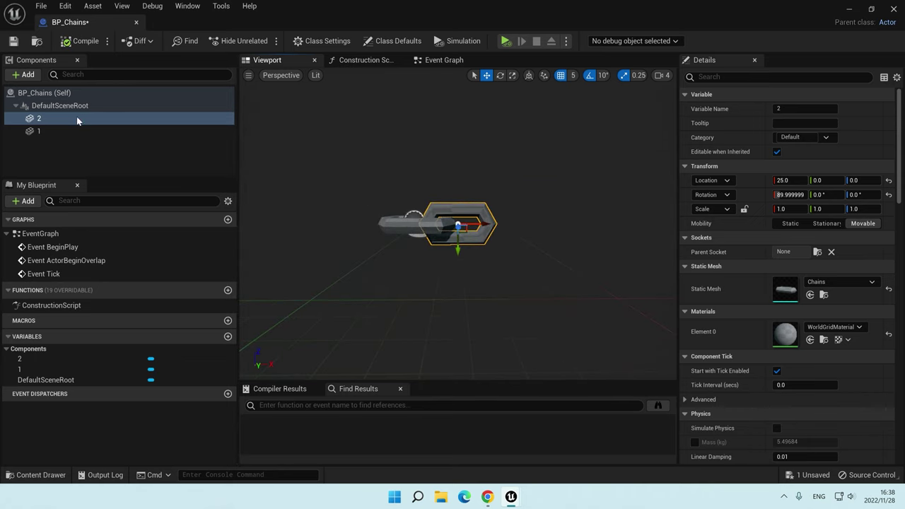
Step: Add a Physics Constraint component attached under DefaultSceneRoot
click(26, 75)
text(h)
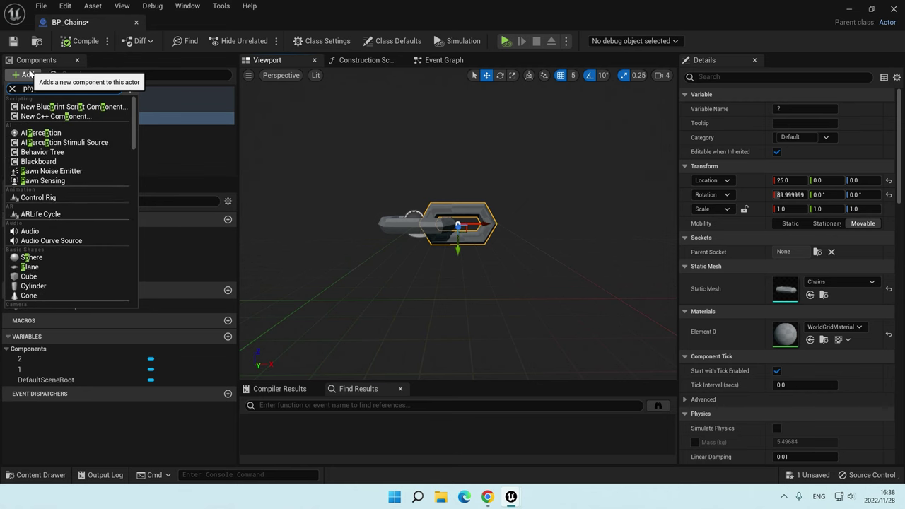
text(y)
click(64, 133)
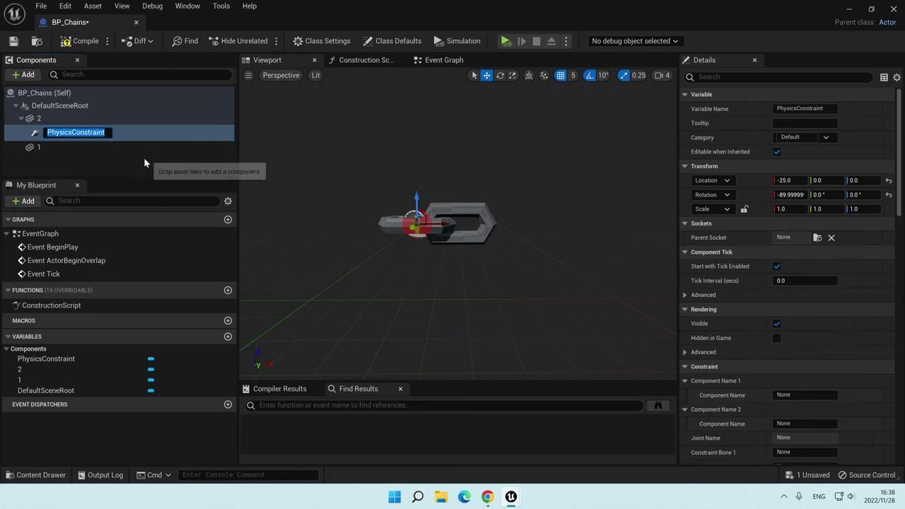
drag(71, 131, 95, 111)
click(119, 129)
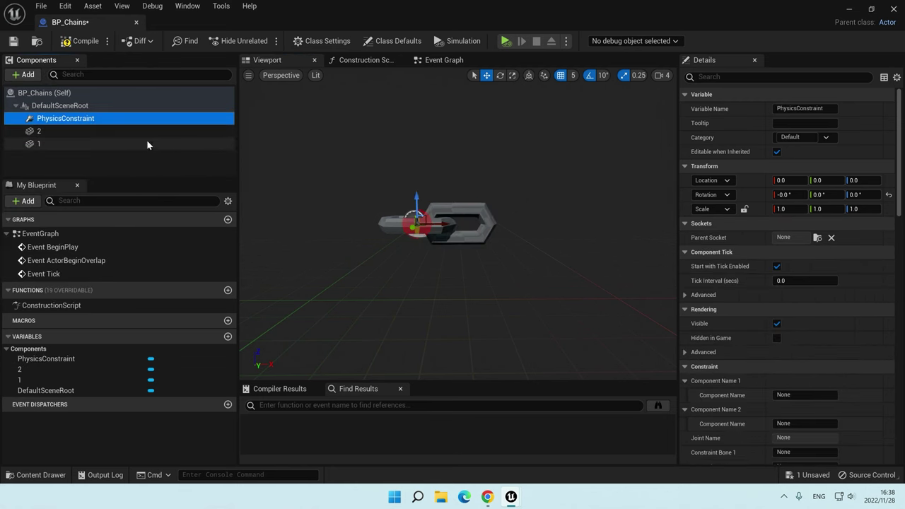
Step: Set the constraint's Component Names to 1 and 2 and tick Disable Collision
click(782, 400)
text(1)
key(Tab)
text(2)
key(Tab)
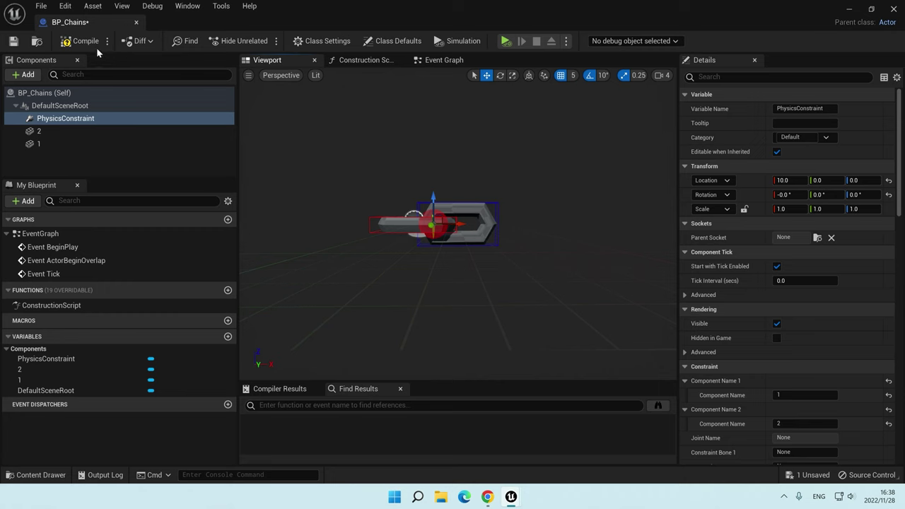
scroll(744, 309, down, 3)
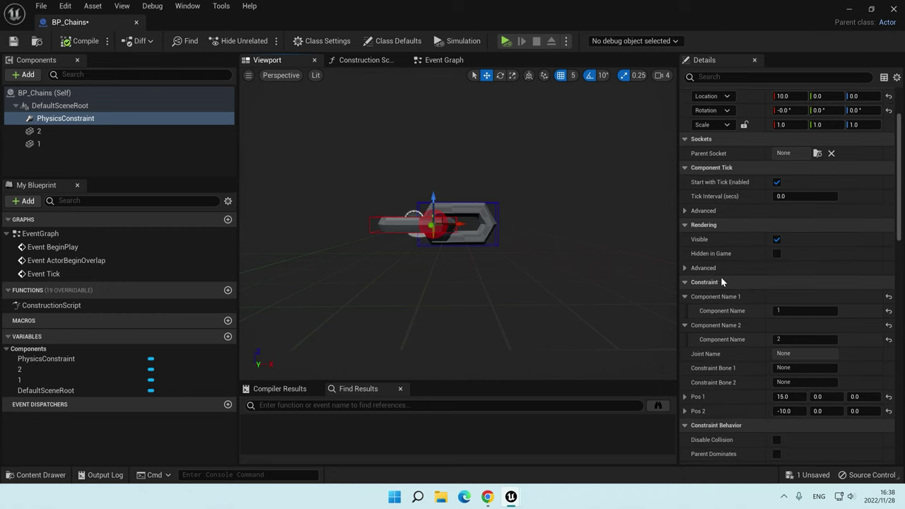
scroll(722, 281, down, 1)
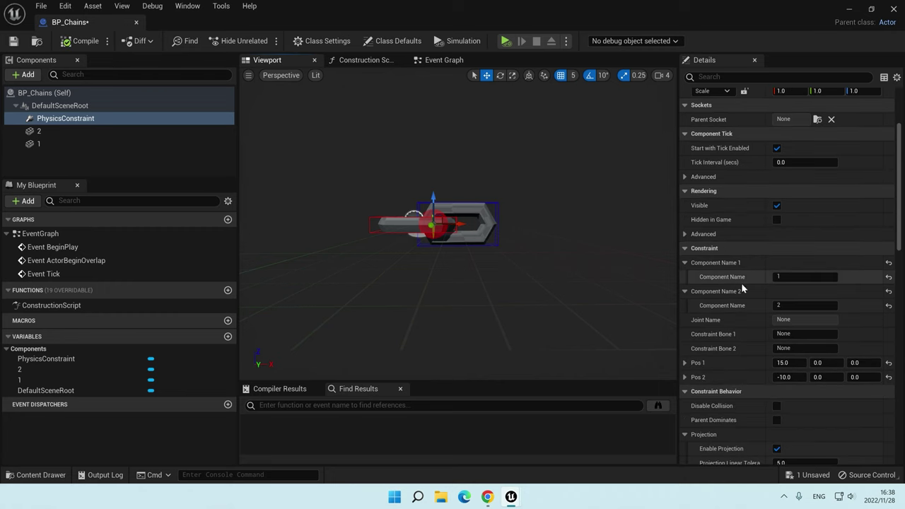
click(776, 407)
scroll(779, 414, down, 8)
scroll(778, 414, up, 3)
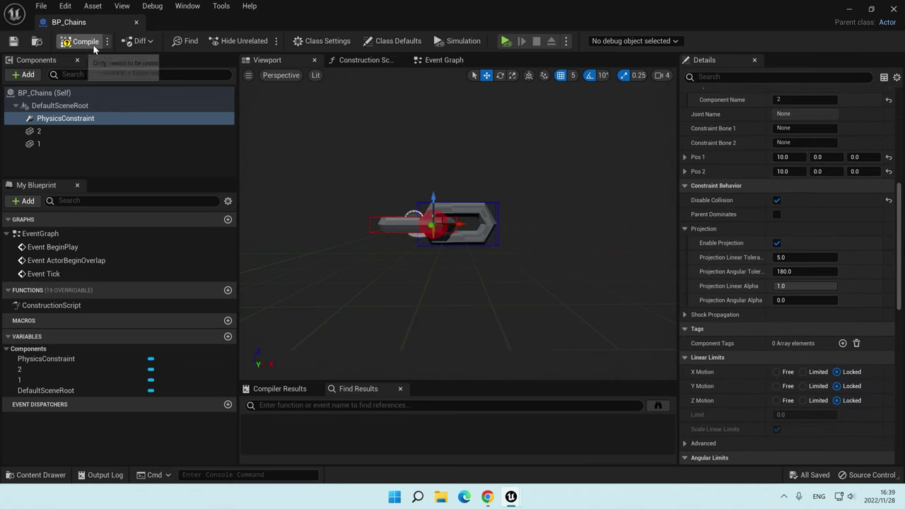
Step: Place a BP_Chains instance in the level and raise it to Z 240
click(851, 10)
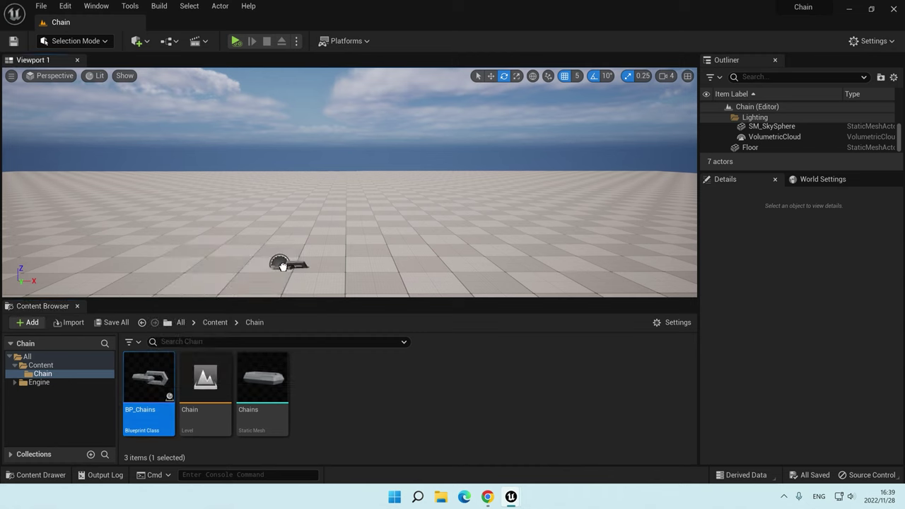
drag(217, 370, 281, 262)
drag(274, 130, 274, 116)
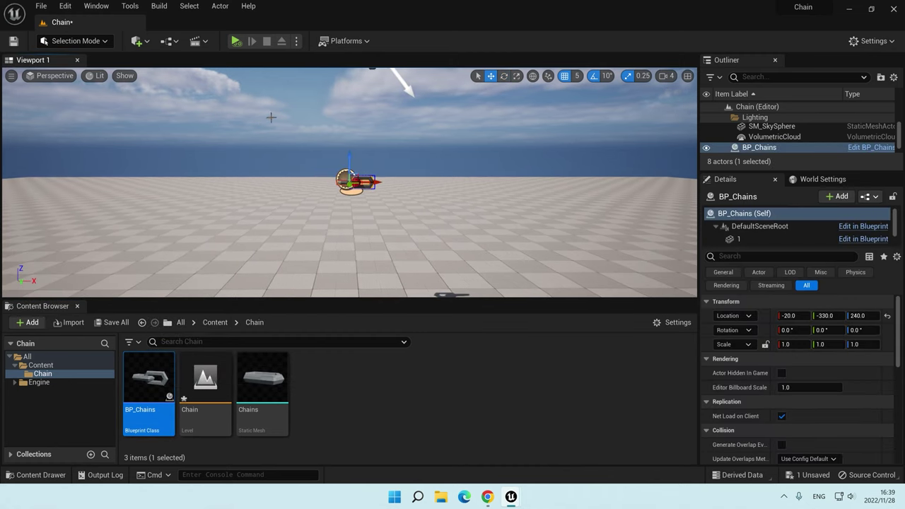
right_drag(274, 117, 282, 177)
Step: Frame the chain and run a brief test play of the level
key(f)
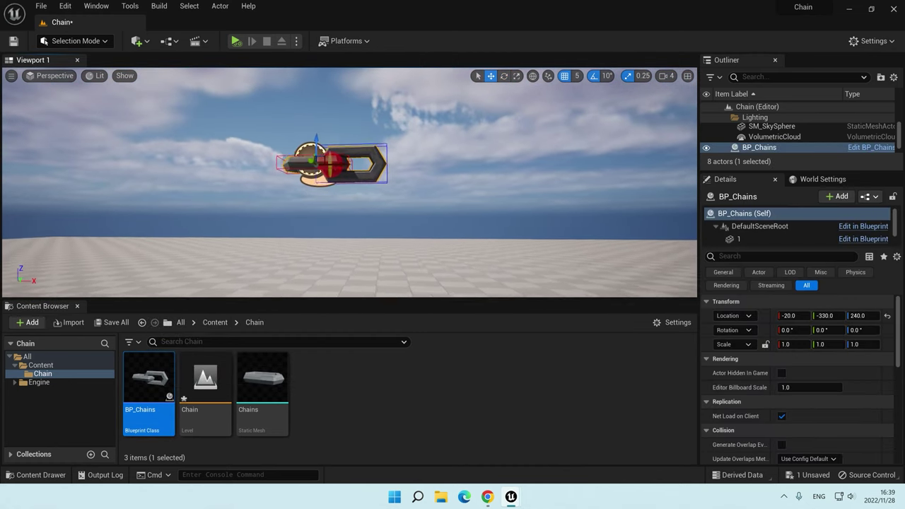
click(236, 41)
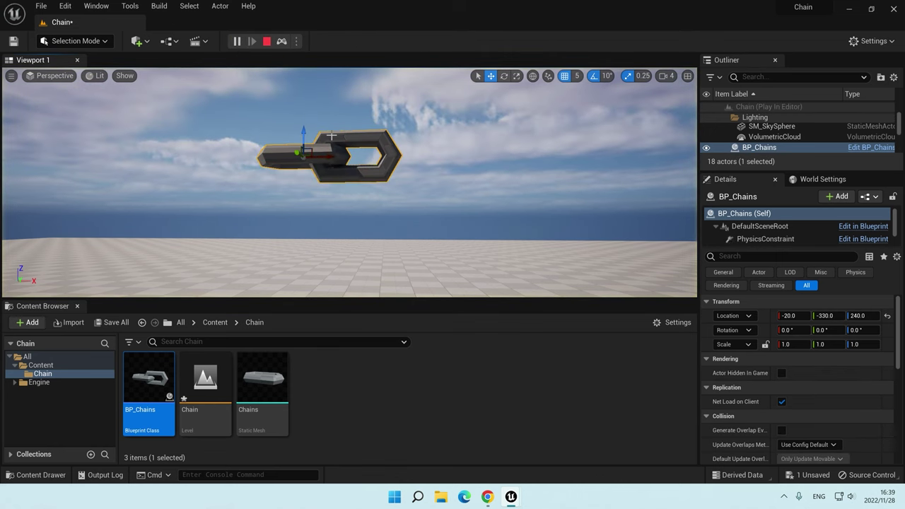
key(Escape)
Step: Enable Simulate Physics on link 2 in BP_Chains
double_click(153, 386)
click(113, 132)
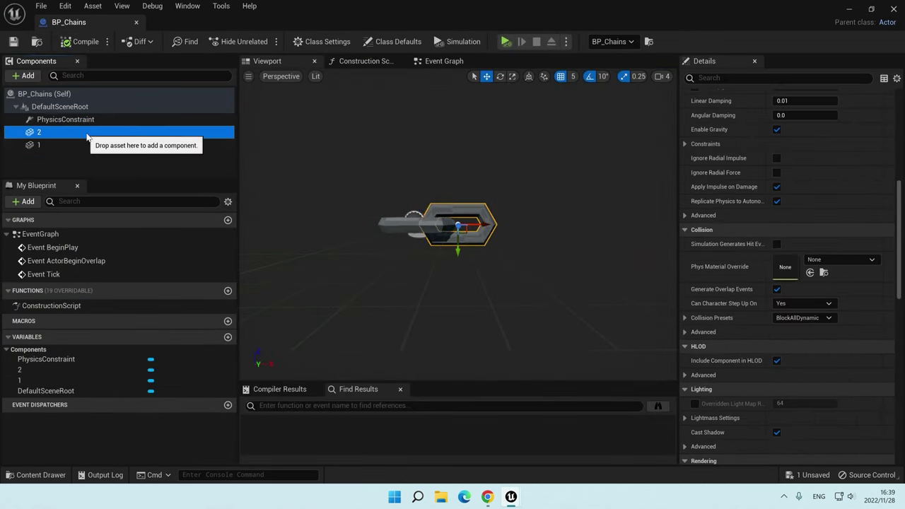
scroll(901, 238, up, 5)
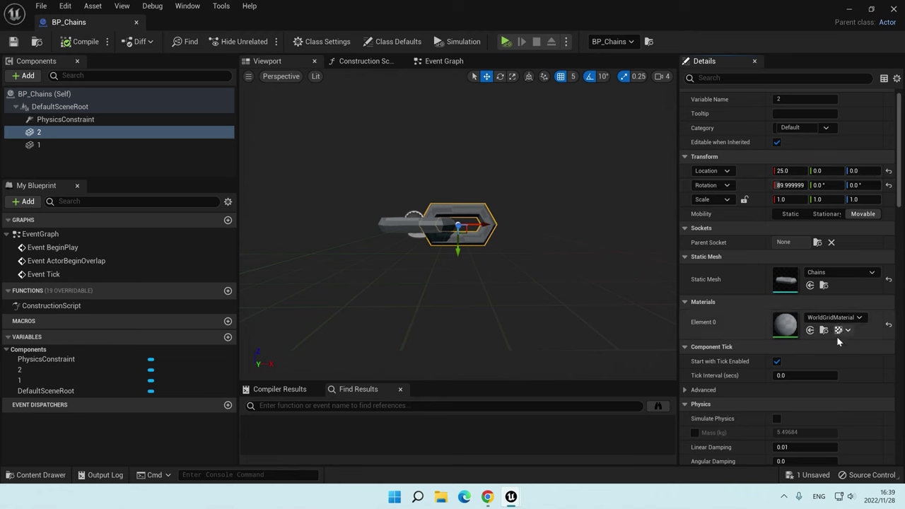
click(778, 419)
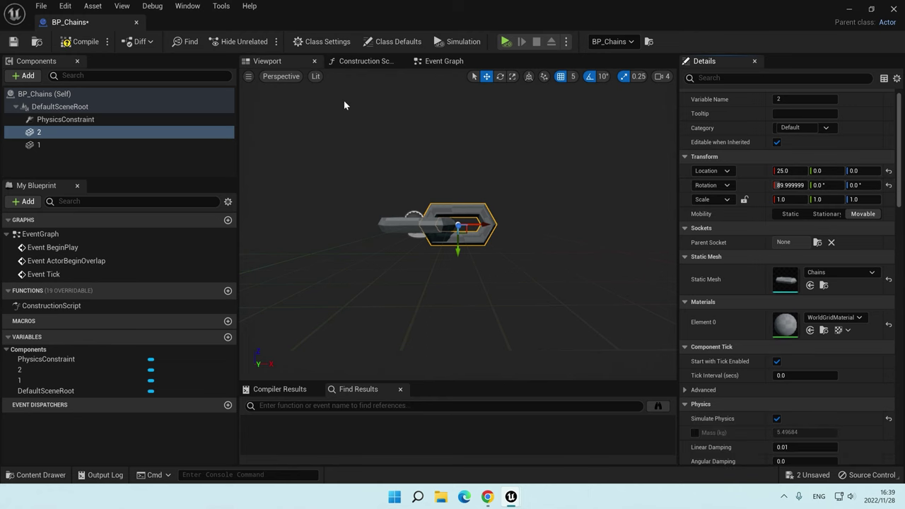
Step: Test play and rotate the chain to about -80° to watch link 2 dangle
click(851, 9)
click(236, 41)
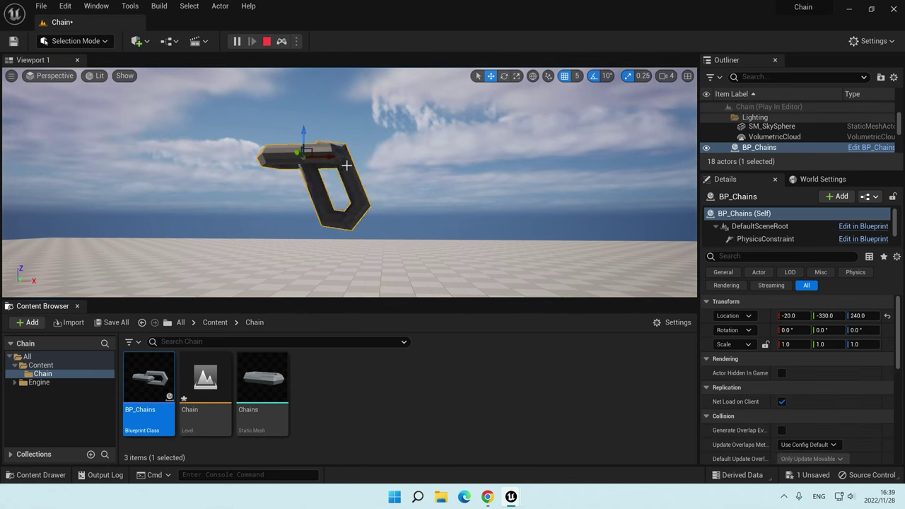
right_drag(347, 165, 373, 138)
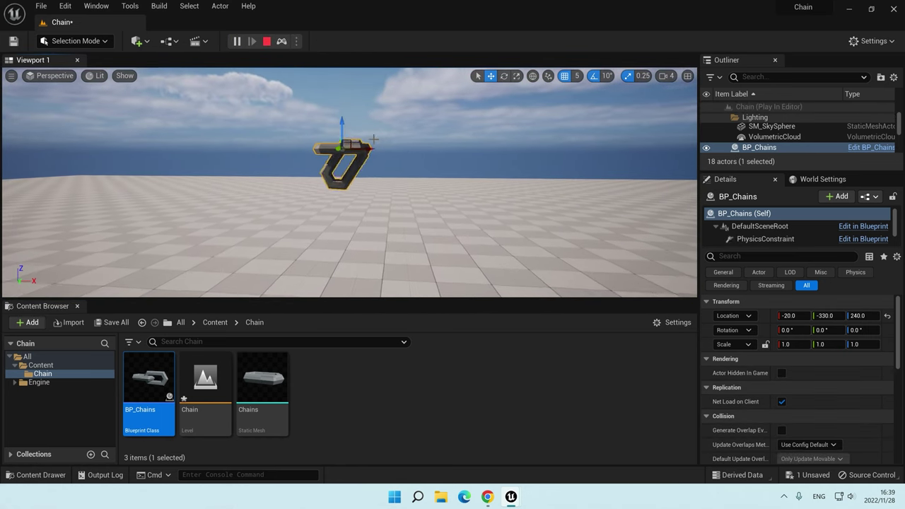
key(e)
drag(375, 145, 338, 191)
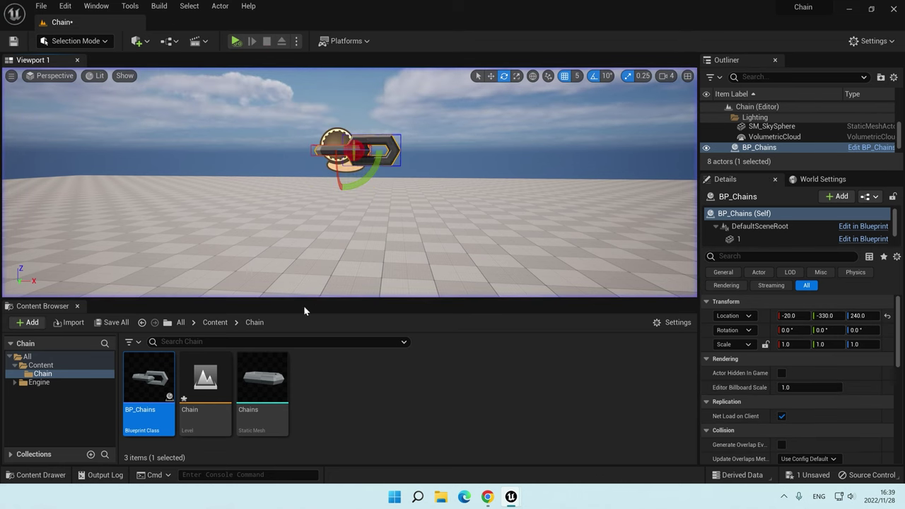
Step: Set the PhysicsConstraint's Swing 1, Swing 2 and Twist Motion to Limited at 45°
double_click(150, 377)
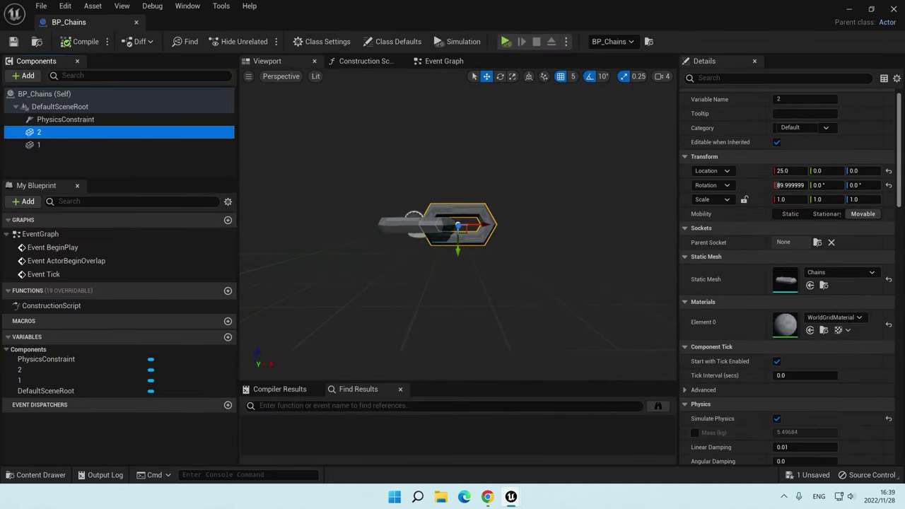
click(141, 119)
scroll(884, 212, down, 5)
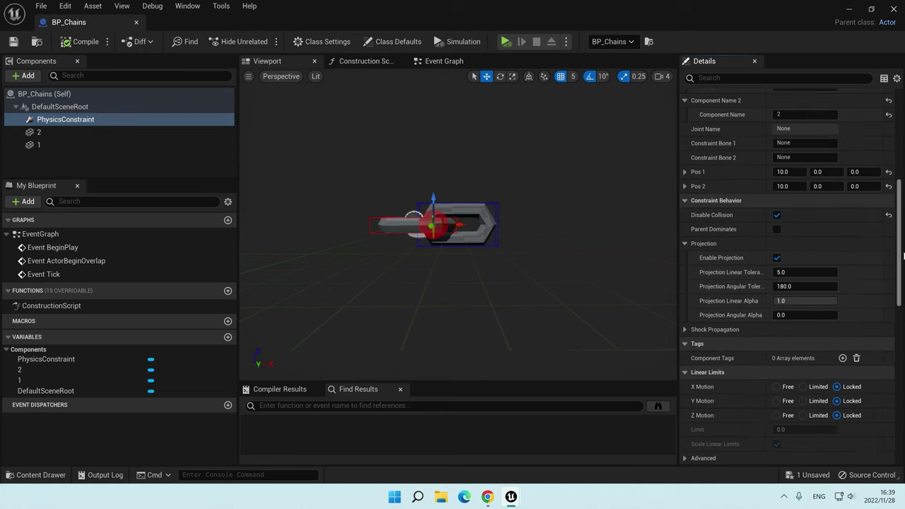
scroll(863, 269, down, 4)
scroll(841, 326, down, 4)
scroll(818, 384, down, 3)
click(814, 380)
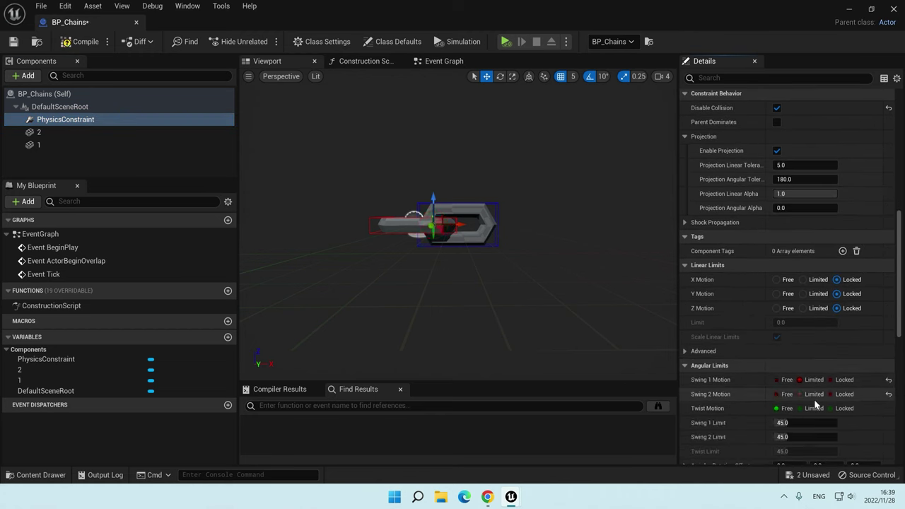
click(814, 394)
click(814, 408)
scroll(778, 318, down, 1)
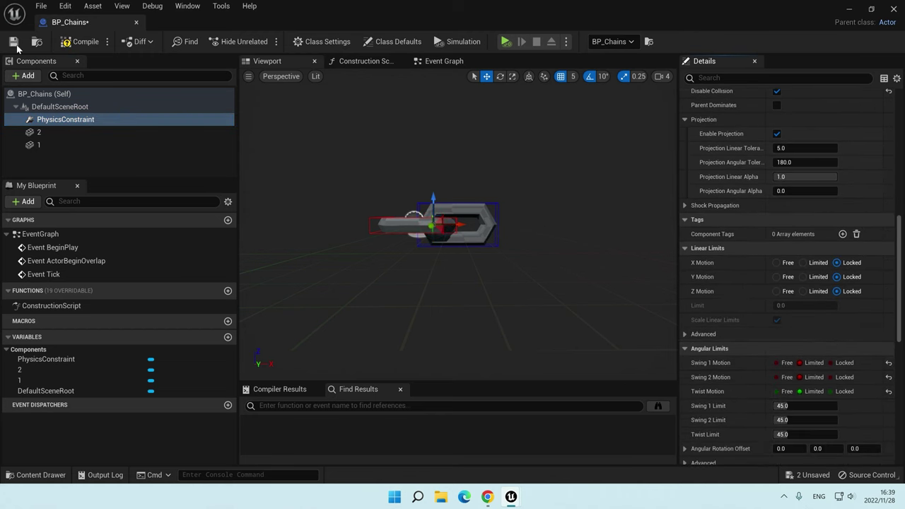
Step: Test play, rotating the chain to check its swing limits, then stop
click(895, 8)
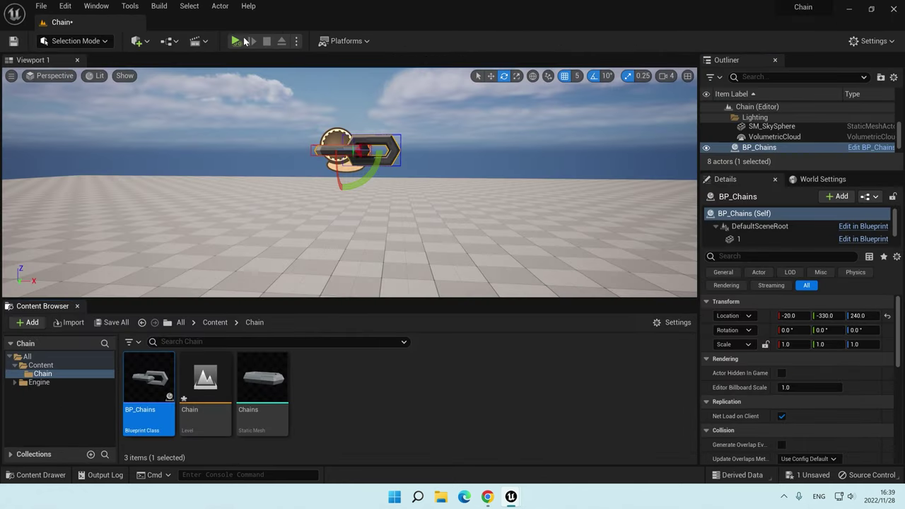
click(421, 153)
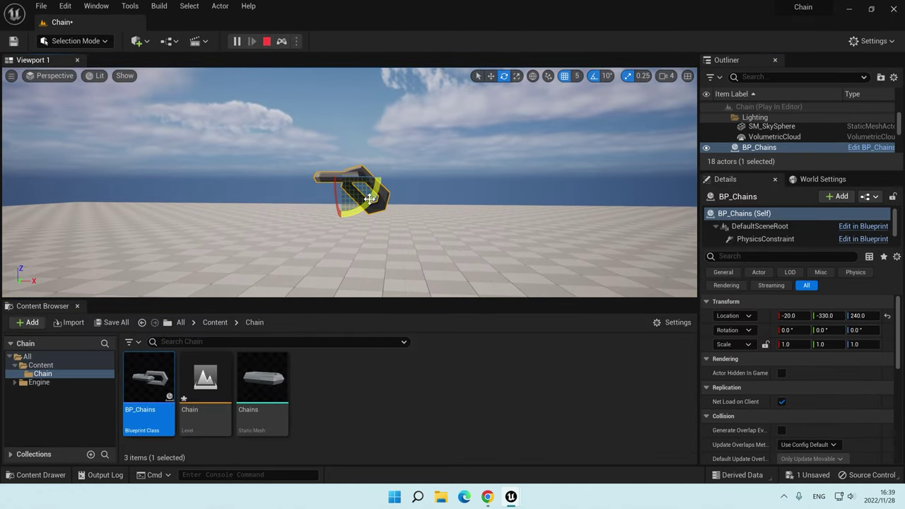
mouse_move(369, 199)
mouse_down()
mouse_move(351, 228)
mouse_move(315, 221)
mouse_move(376, 203)
mouse_up()
key(Escape)
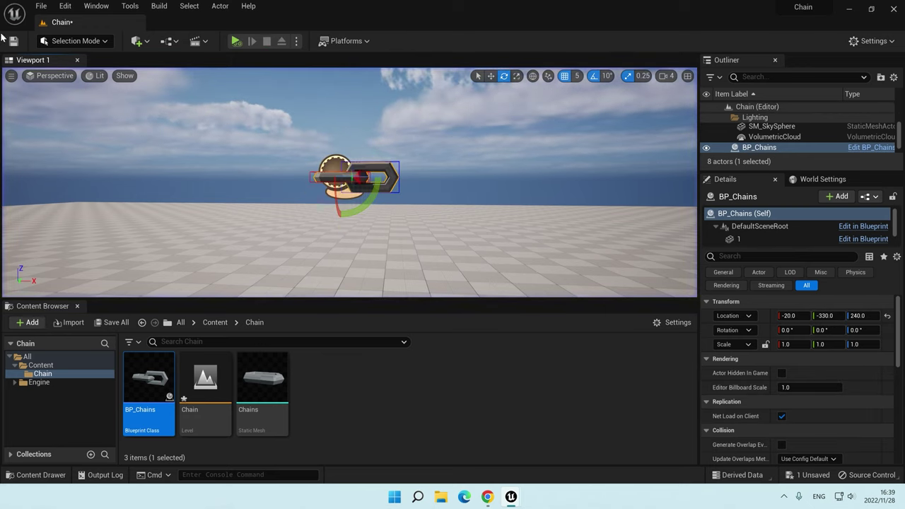
Step: Duplicate links 1 and 2 as links 3 and 4, shifted 50 along X
double_click(149, 382)
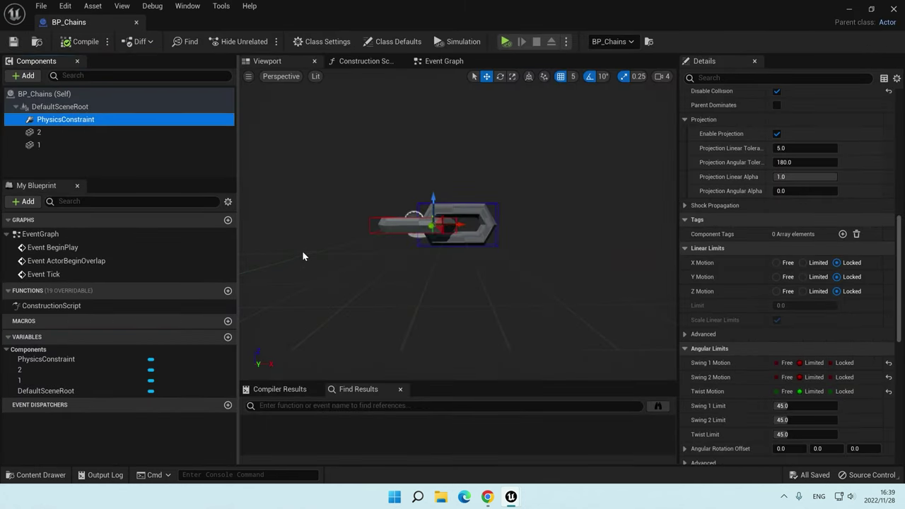
click(121, 144)
shift+click(117, 132)
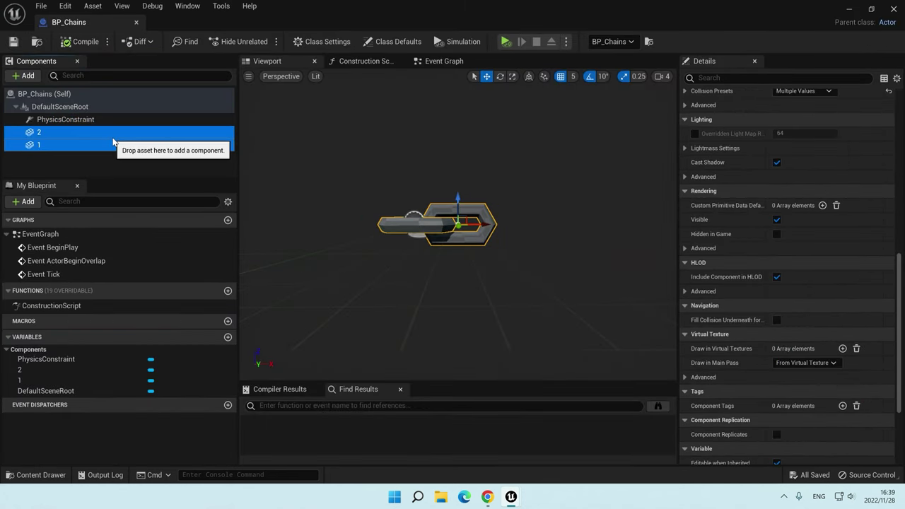
key(ctrl+d)
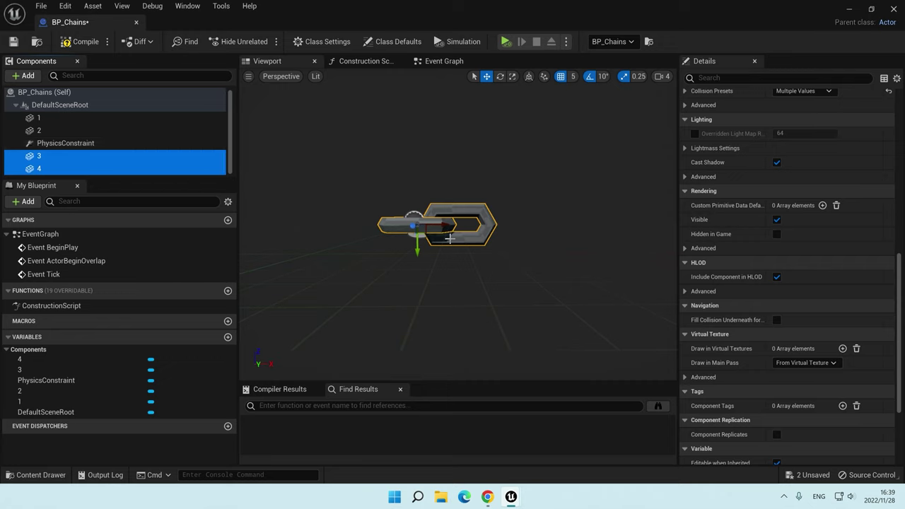
drag(449, 239, 525, 234)
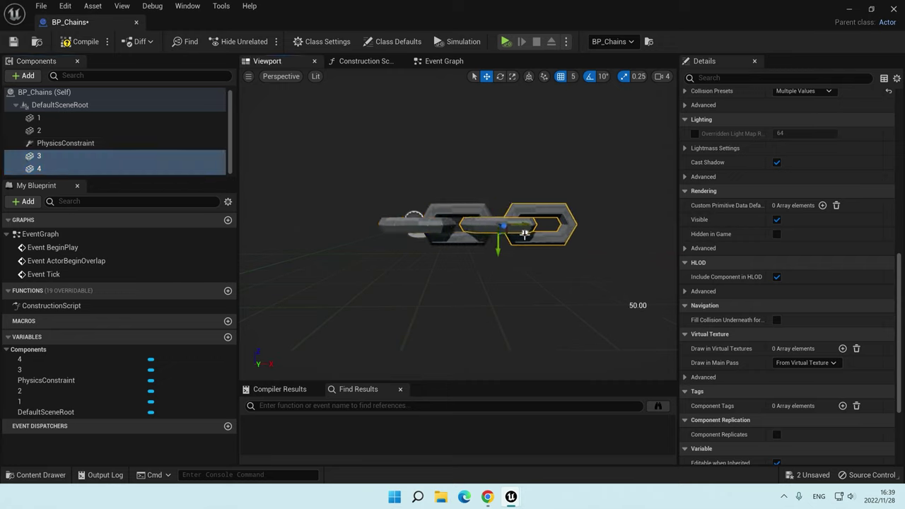
Step: Duplicate links 1–4 and slide the copies along X to make eight links
click(73, 119)
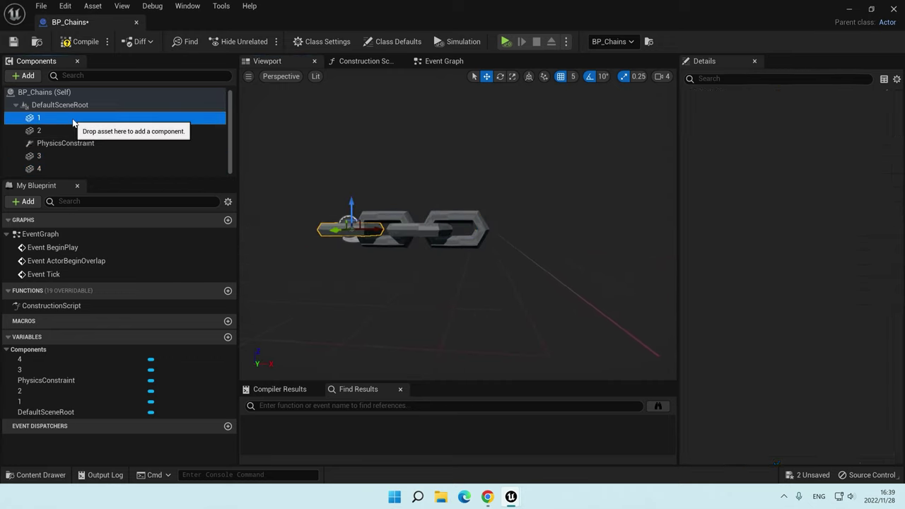
ctrl+click(71, 130)
ctrl+click(71, 155)
ctrl+click(70, 168)
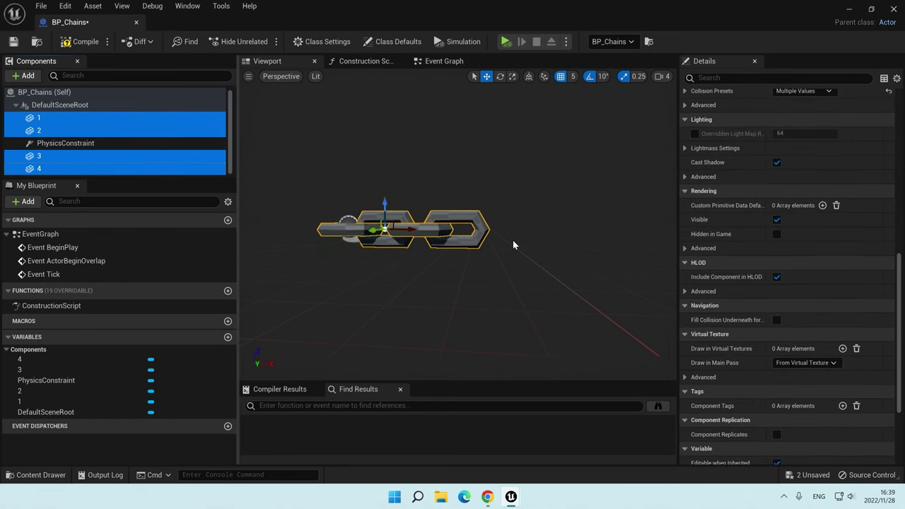
key(ctrl+w)
drag(486, 230, 627, 232)
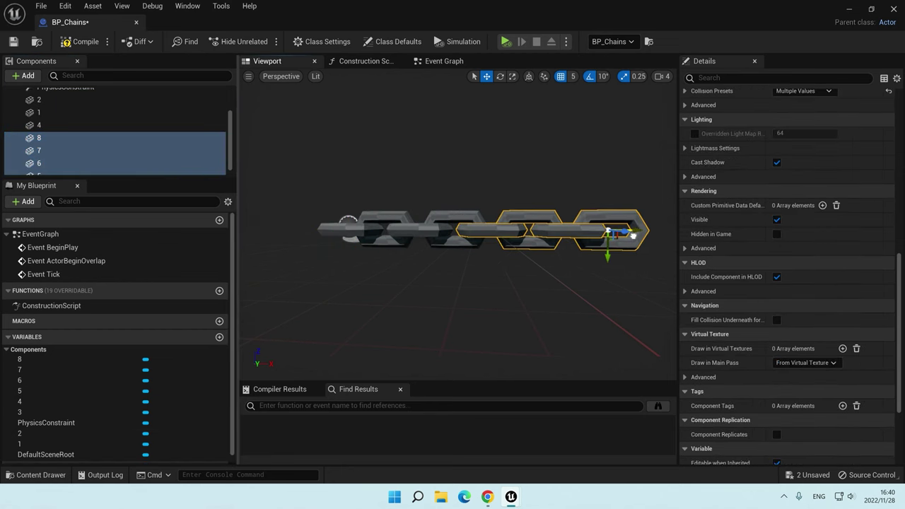
alt+drag(460, 297, 396, 290)
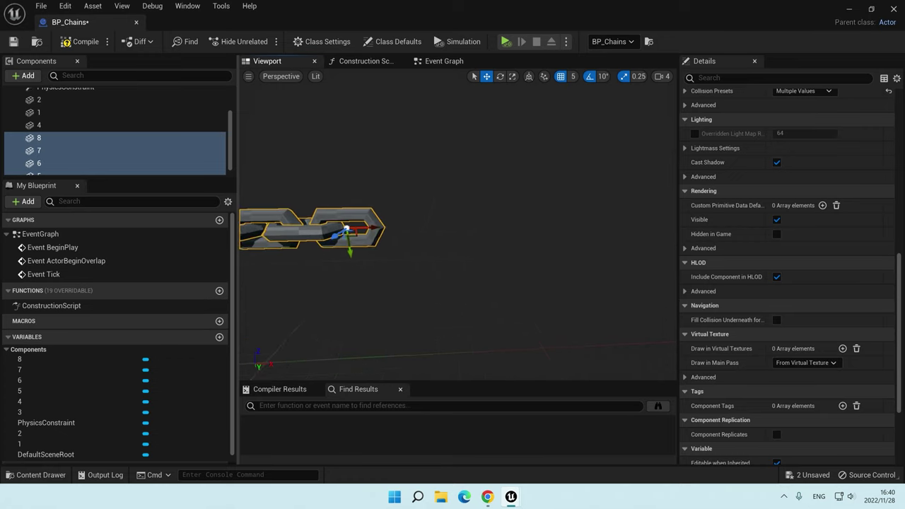
alt+drag(472, 277, 425, 276)
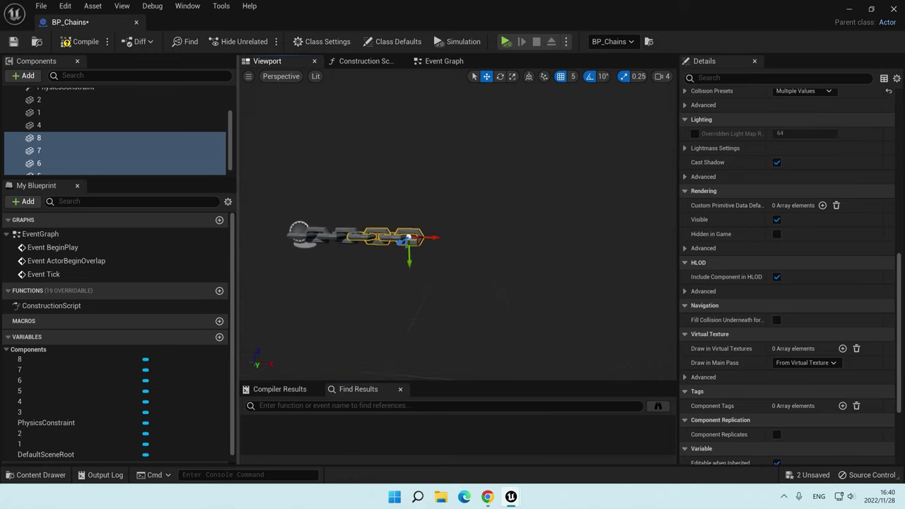
scroll(83, 128, up, 3)
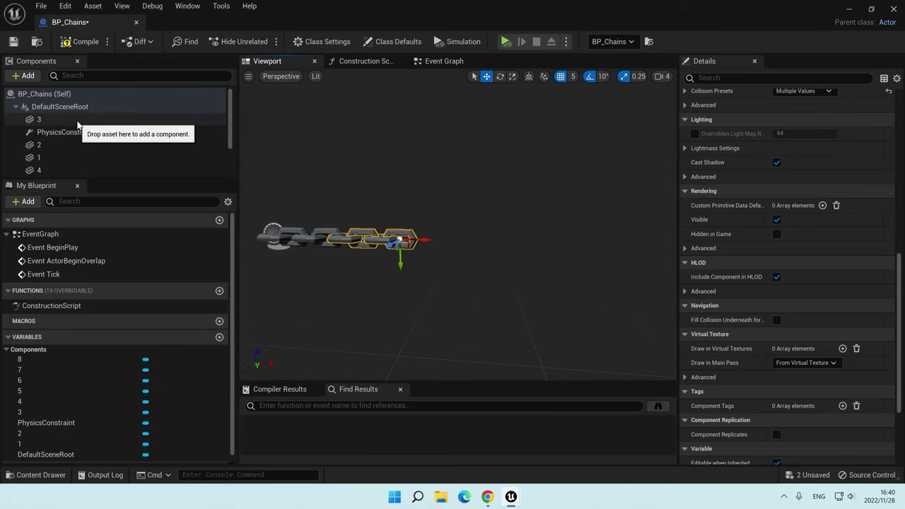
Step: Duplicate all eight links and slide the copies along X for sixteen links
click(78, 124)
scroll(85, 145, down, 2)
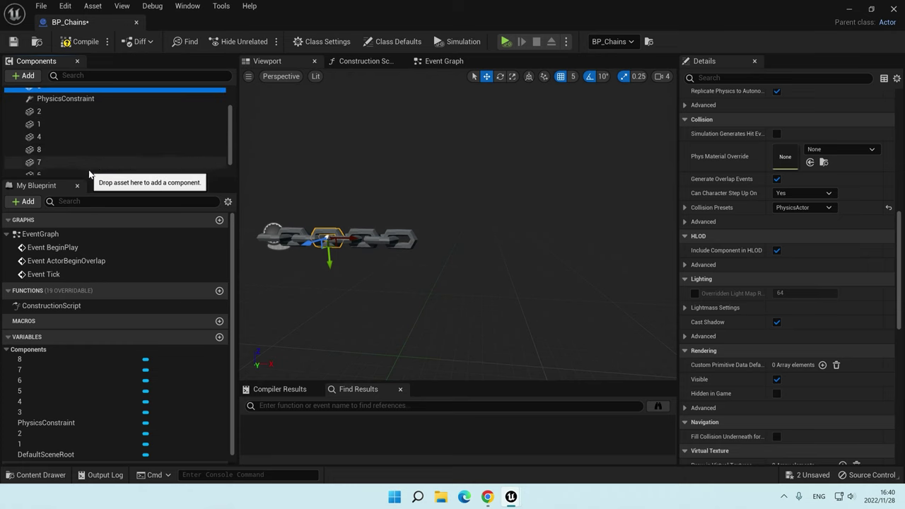
shift+click(90, 174)
scroll(85, 141, up, 2)
ctrl+click(74, 132)
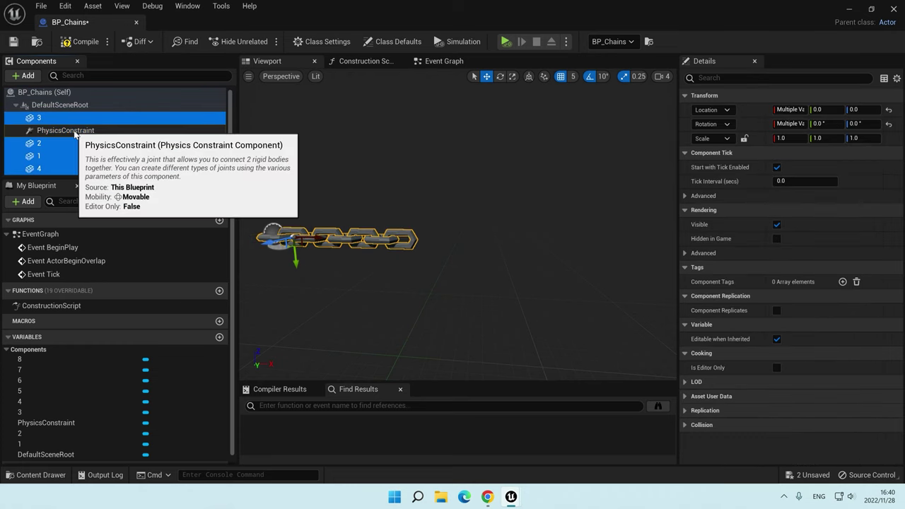
key(ctrl+d)
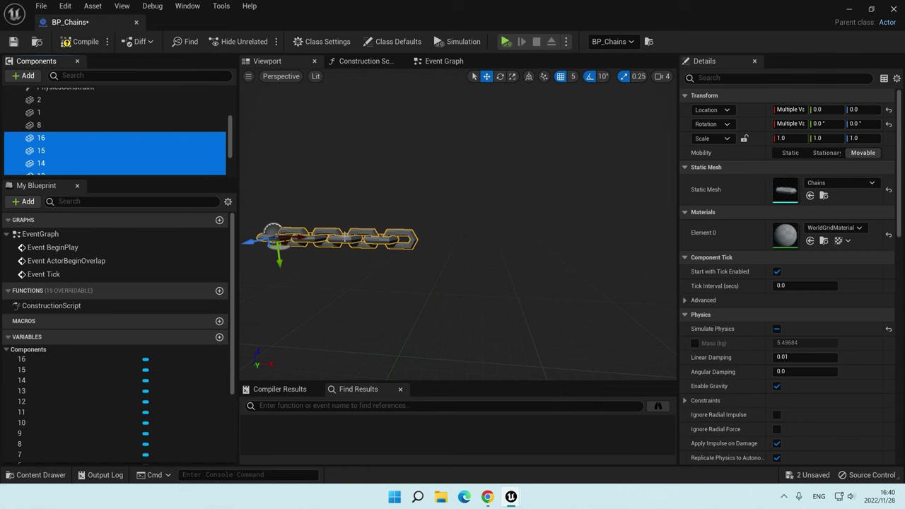
right_drag(365, 250, 340, 258)
drag(405, 229, 550, 251)
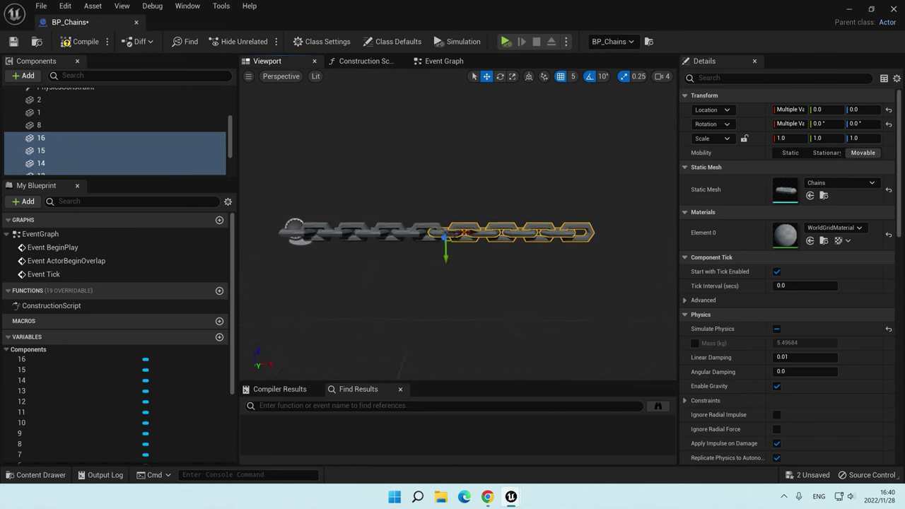
right_drag(550, 251, 538, 255)
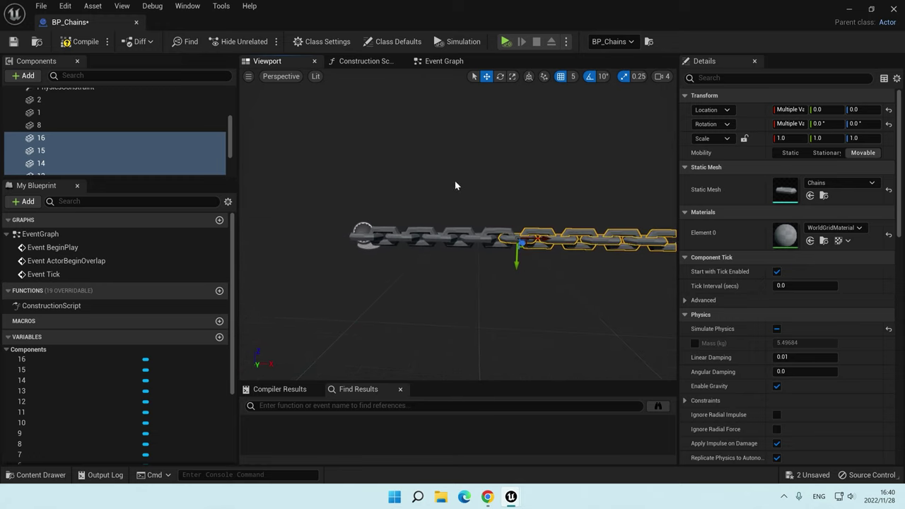
scroll(448, 190, up, 3)
scroll(62, 133, up, 1)
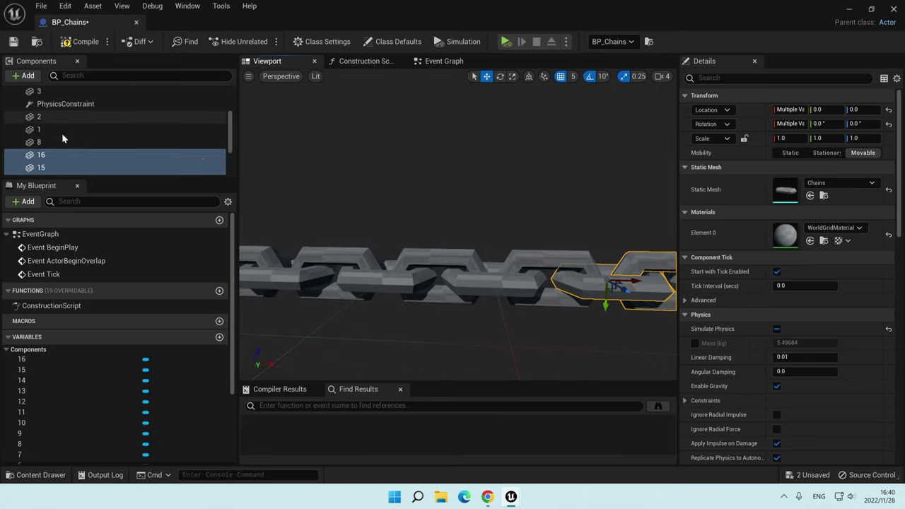
click(78, 104)
Step: Duplicate the constraint as PhysicsConstraint1 and set its Component Names to 2 and 3
key(ctrl+d)
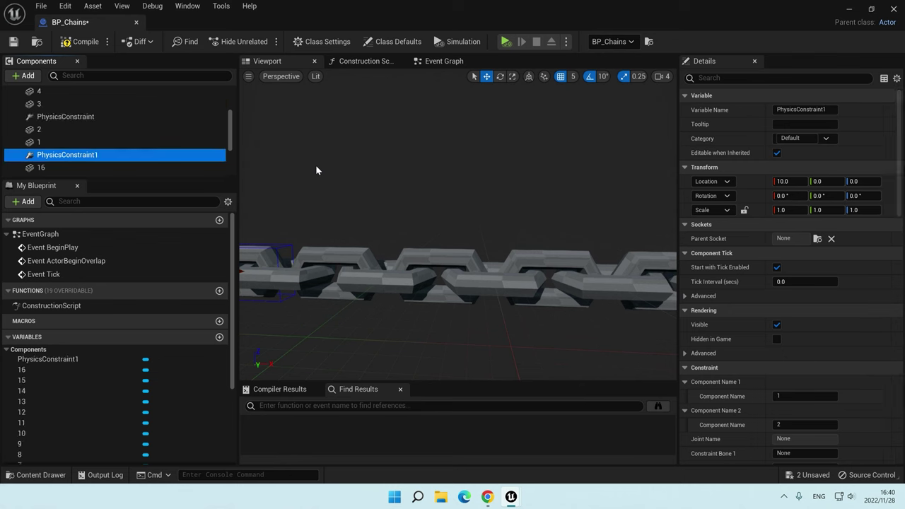
right_drag(329, 167, 330, 167)
right_drag(411, 224, 411, 223)
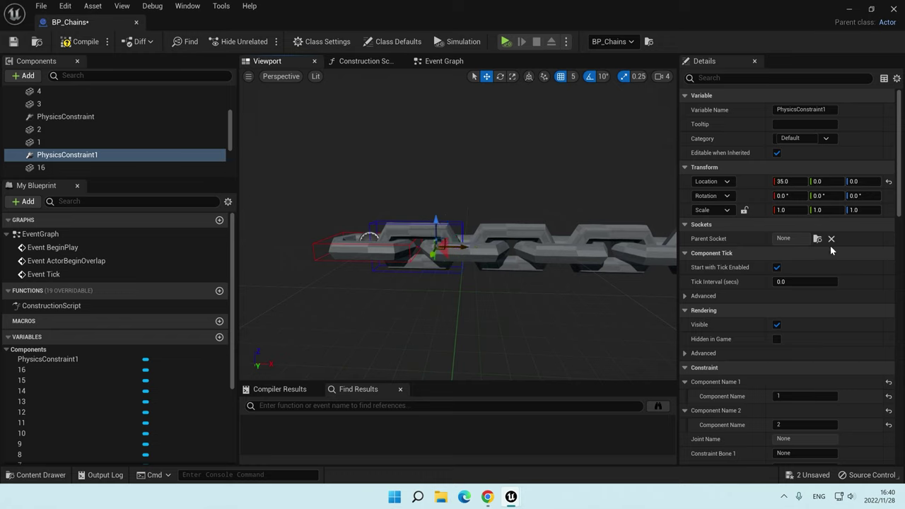
click(800, 423)
text(3)
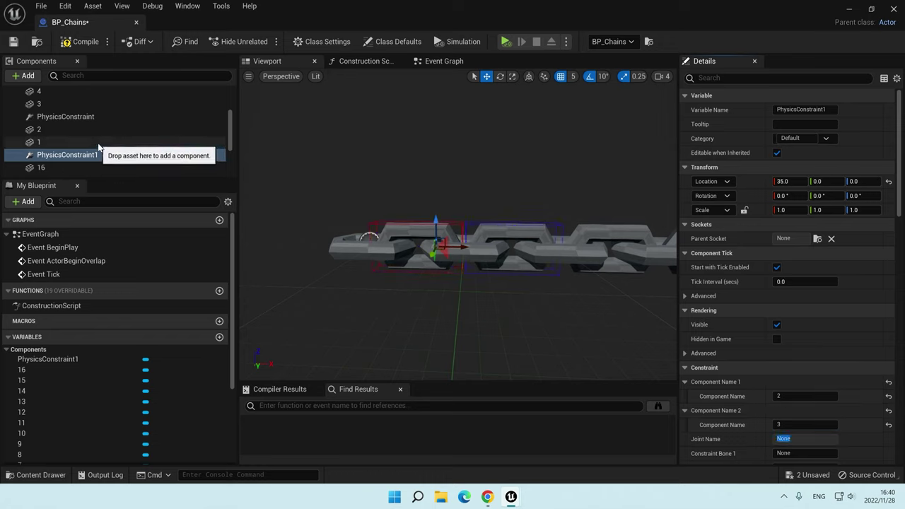
click(88, 96)
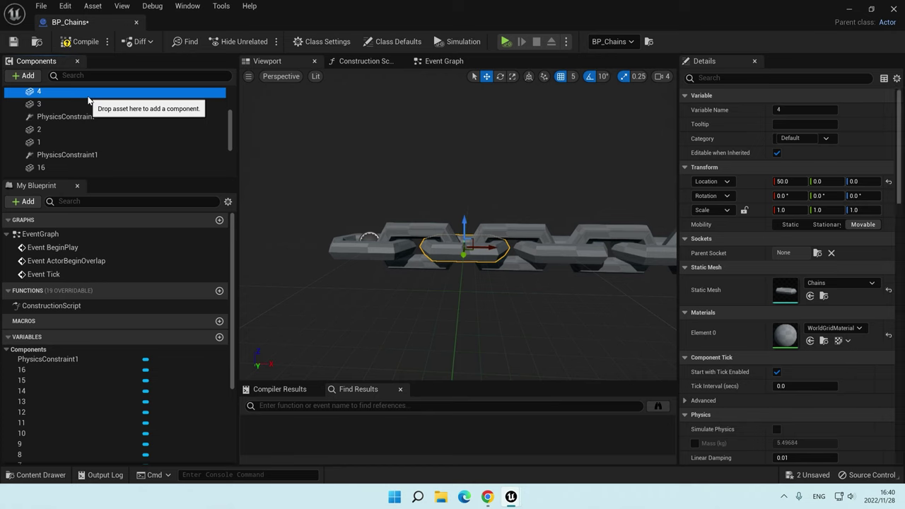
click(68, 154)
click(806, 425)
text(3)
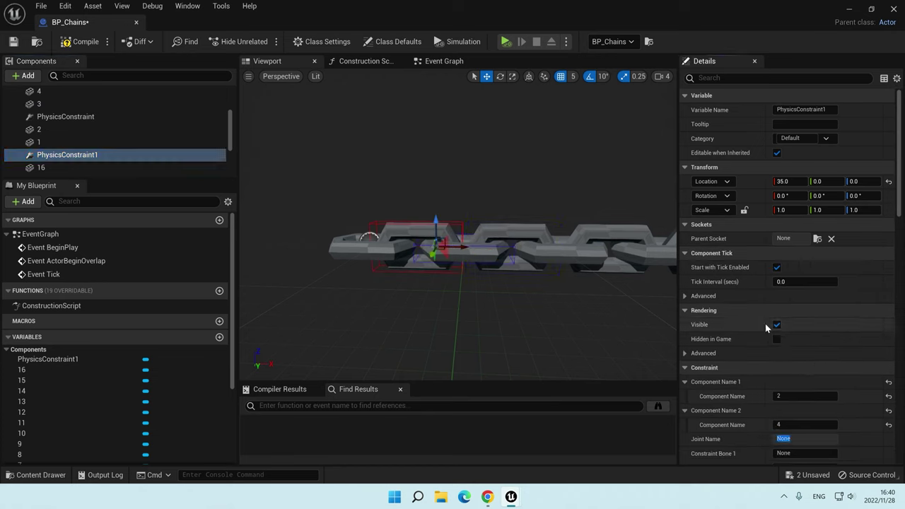
click(120, 156)
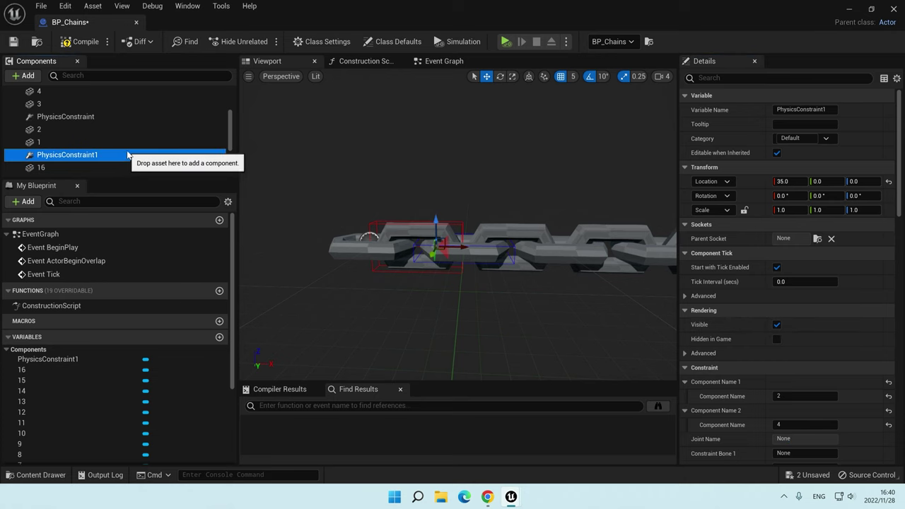
Step: Duplicate it as PhysicsConstraint2 at X 60 joining links 4 and 3, then duplicate again
key(ctrl+d)
drag(463, 246, 487, 253)
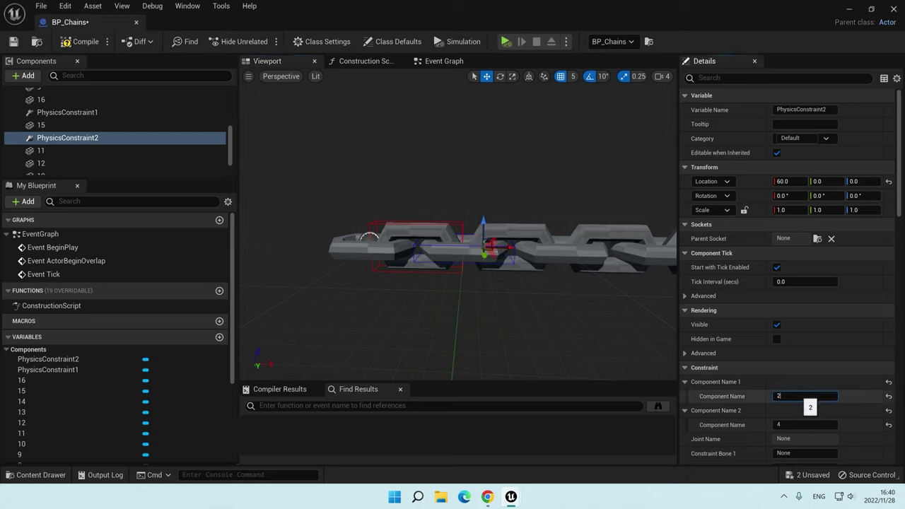
key(Return)
text(4)
key(Tab)
text(3)
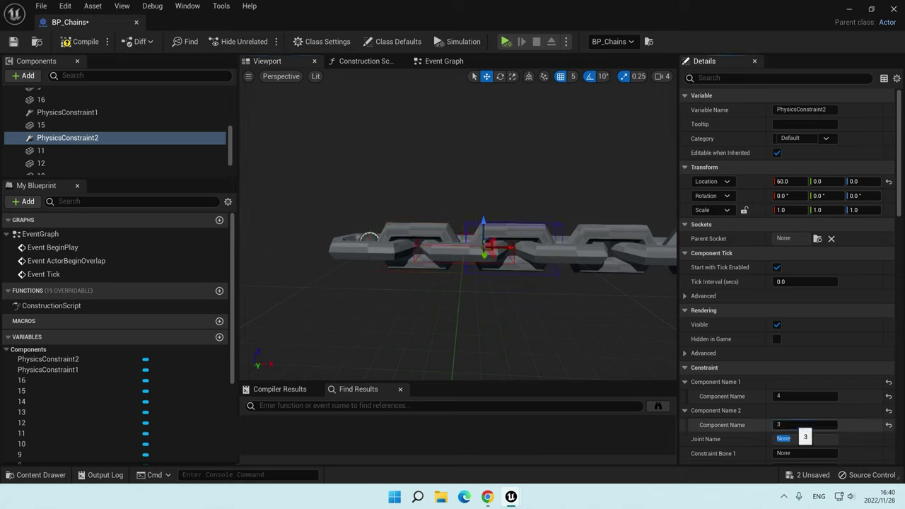
key(ctrl+d)
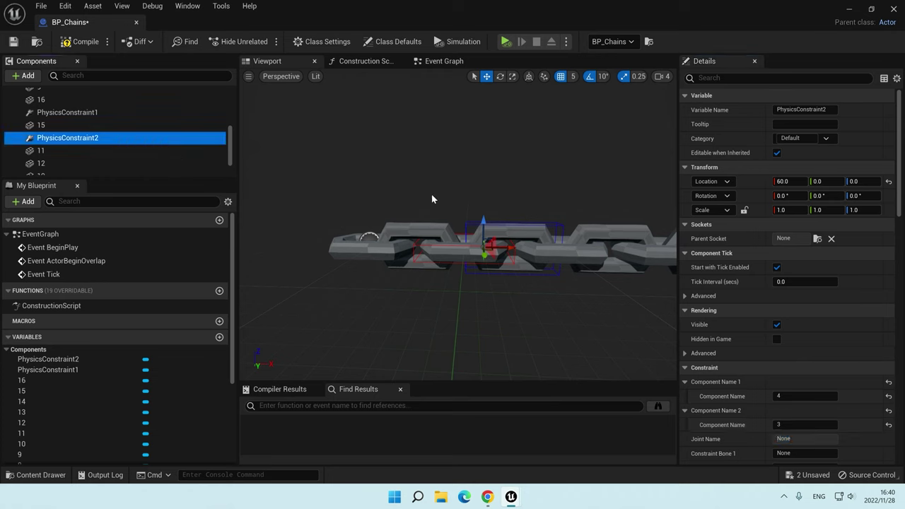
Step: Set the current constraint's second linked component to link 5
right_drag(439, 170, 495, 177)
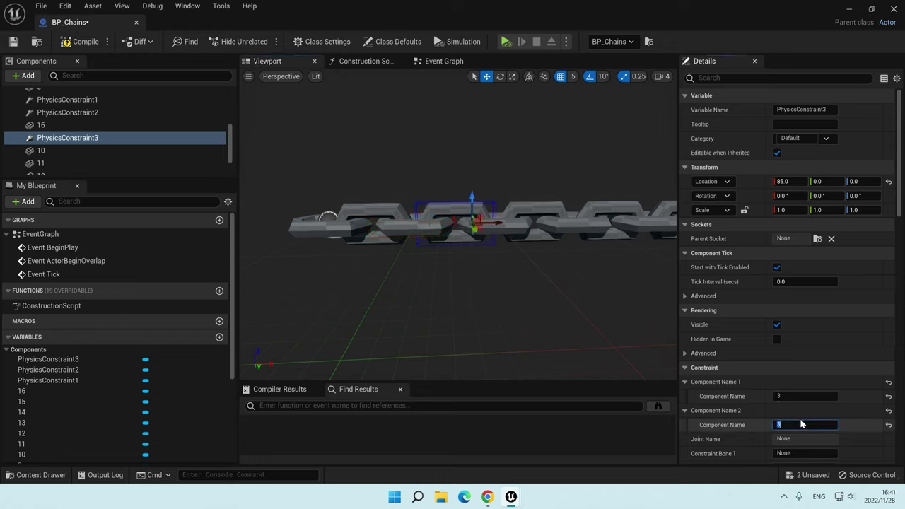
text(5)
key(Tab)
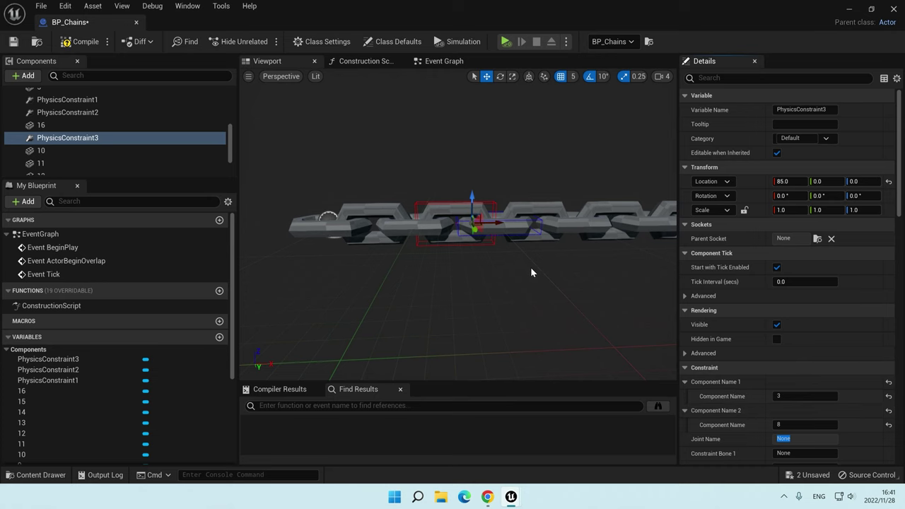
right_drag(530, 267, 559, 267)
Step: Duplicate the constraint as PhysicsConstraint4 at X 110, joining links 8 and 5
key(ctrl+d)
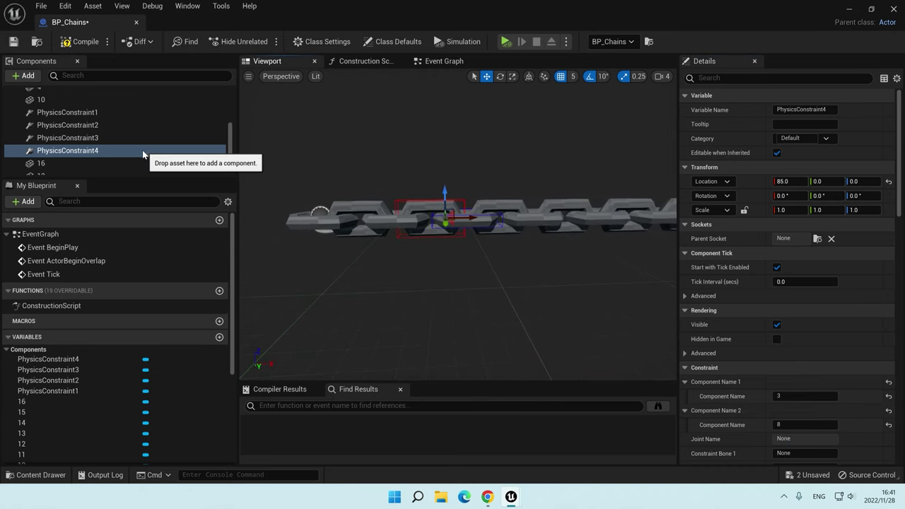
drag(468, 217, 499, 220)
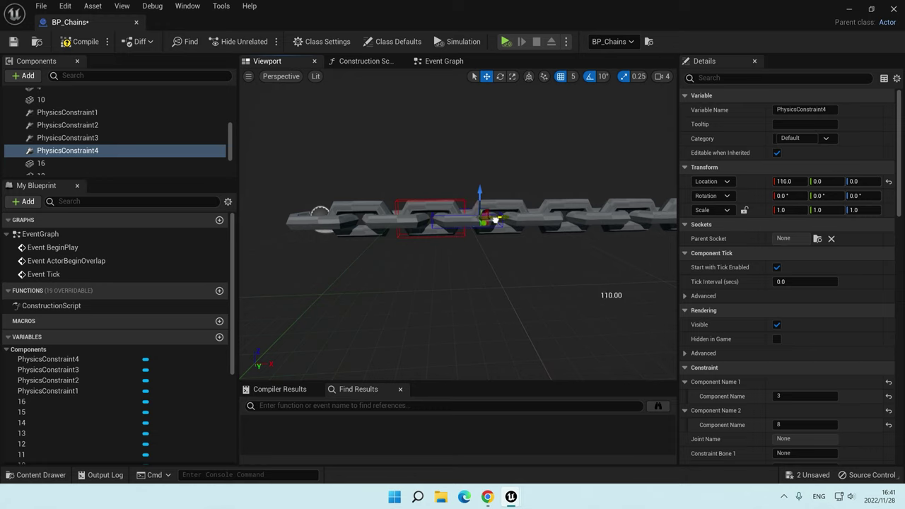
click(800, 397)
text(6)
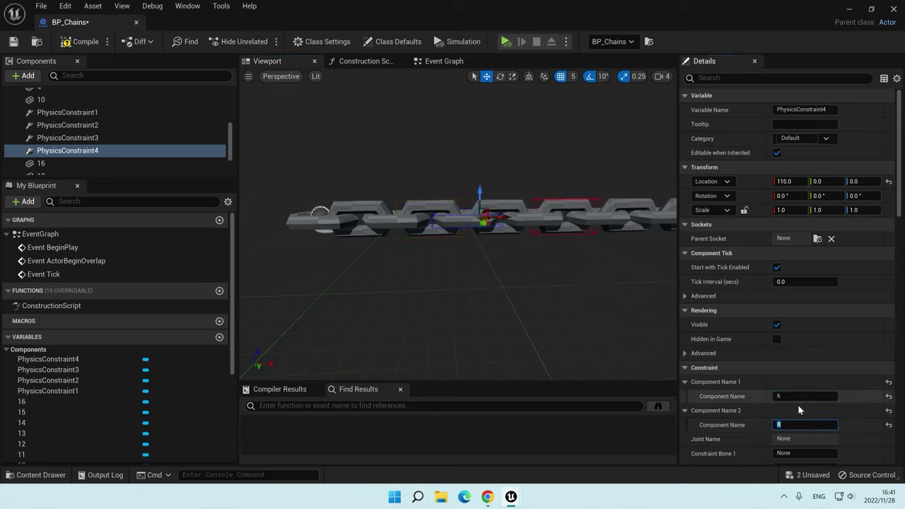
click(798, 397)
click(805, 425)
text(5)
key(Return)
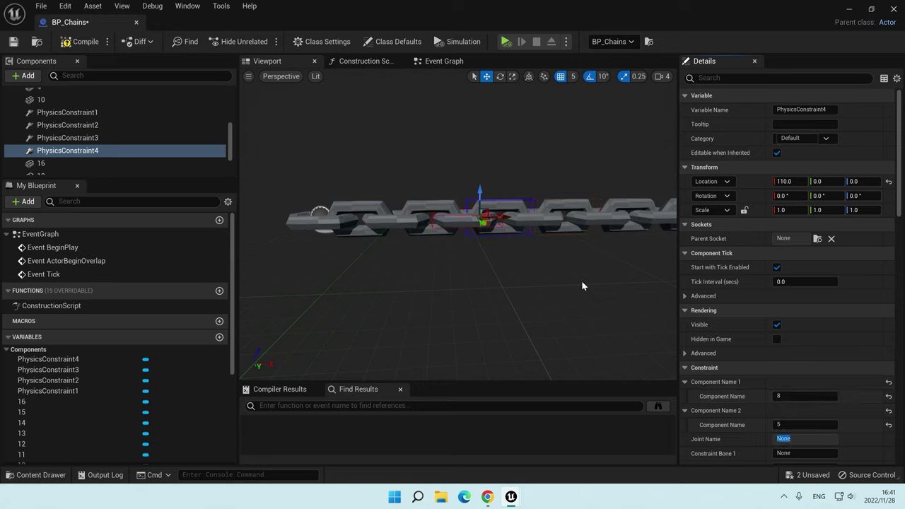
Step: Duplicate PhysicsConstraint4 into PhysicsConstraint5 at X 135, joining links 5 and 7
click(113, 151)
key(ctrl+d)
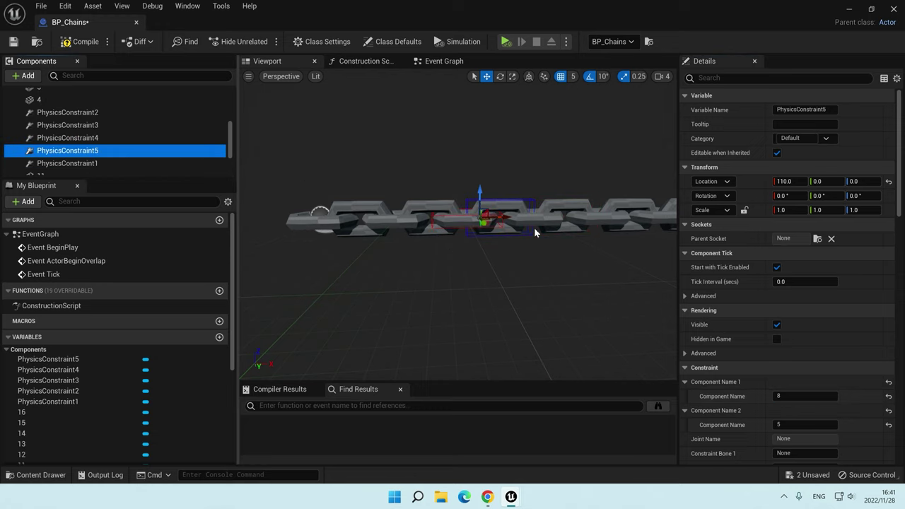
drag(498, 218, 537, 218)
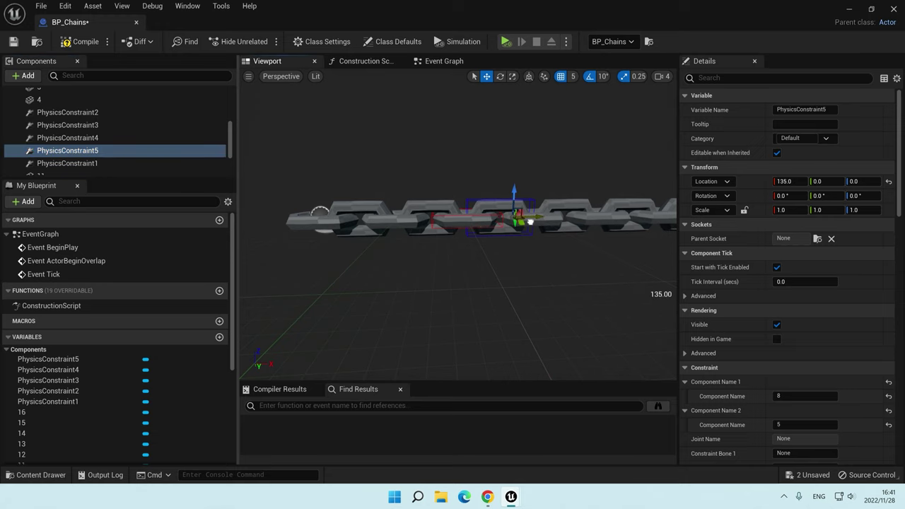
key(f)
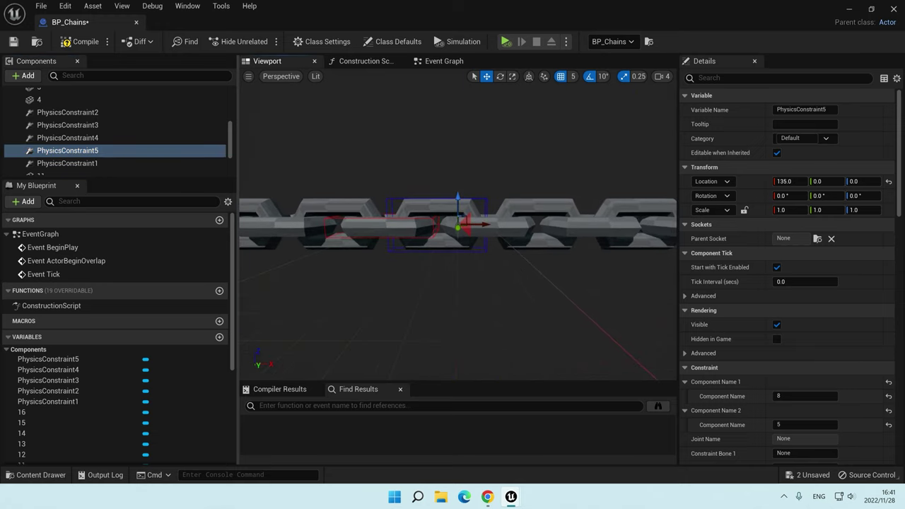
click(807, 396)
text(5)
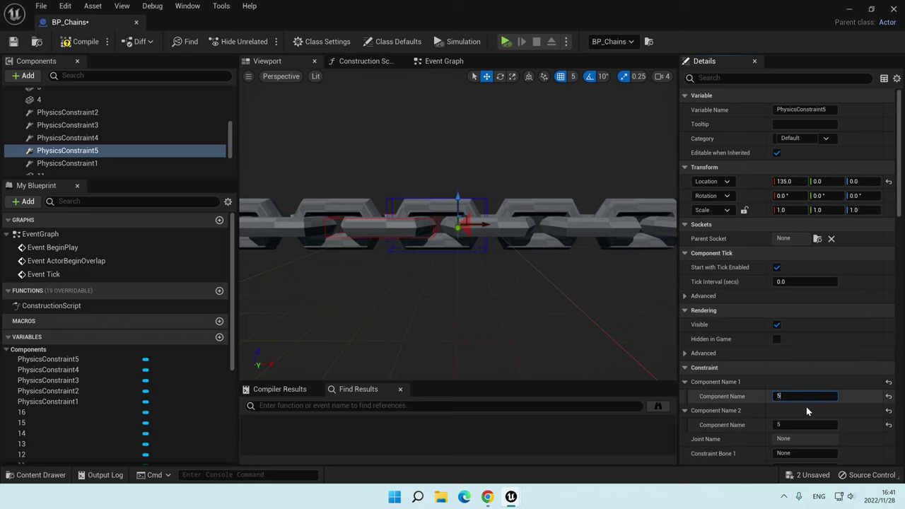
click(809, 425)
text(7)
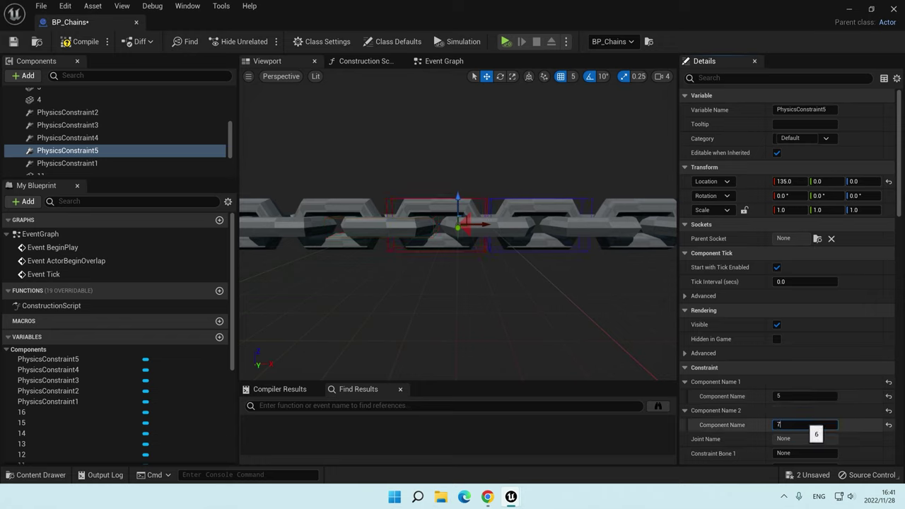
click(115, 152)
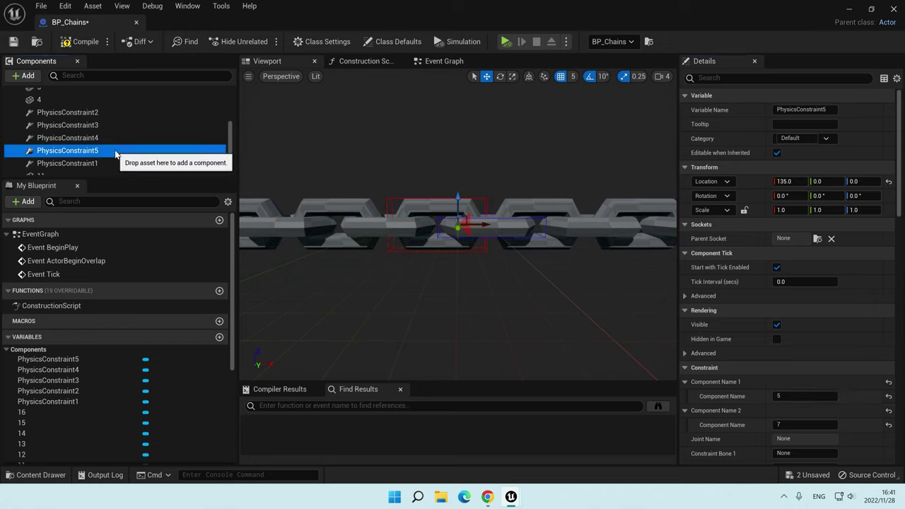
key(ctrl+w)
Step: Move PhysicsConstraint6 to X 160 and set its second linked component to link 6
drag(485, 226, 533, 232)
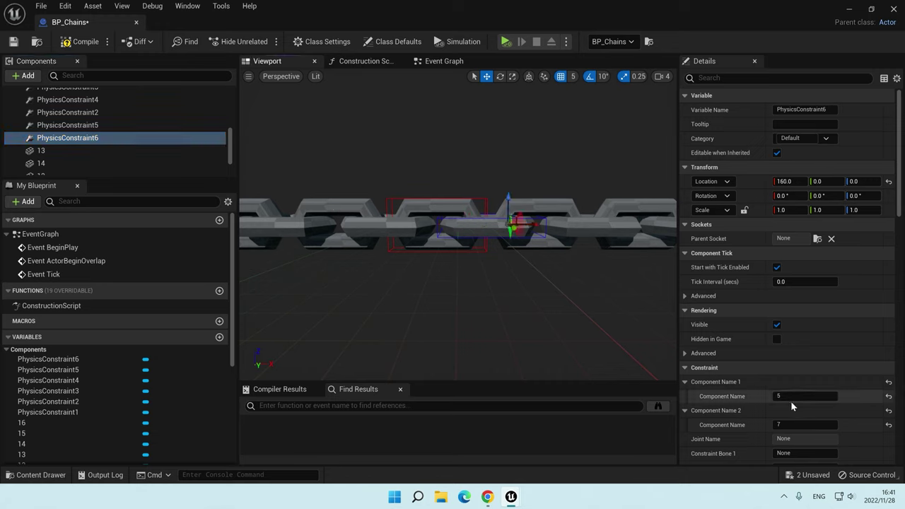
click(800, 424)
text(6)
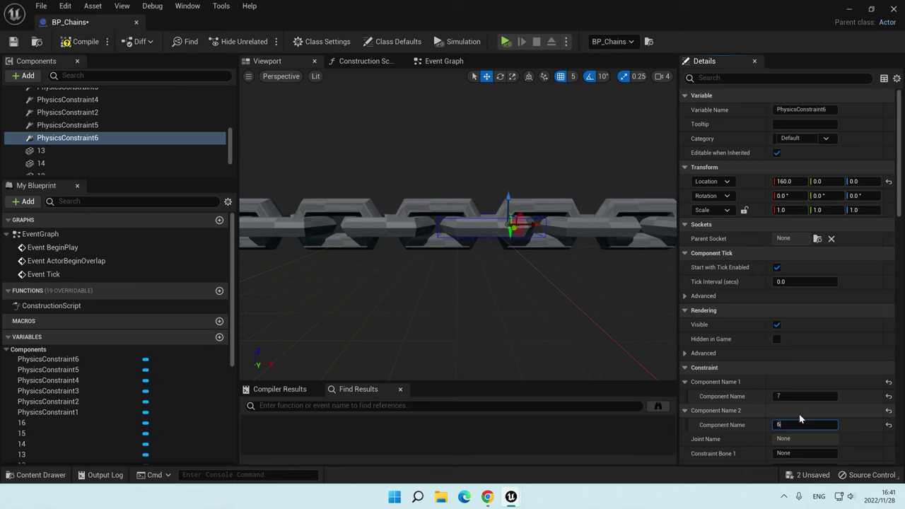
right_drag(533, 288, 533, 288)
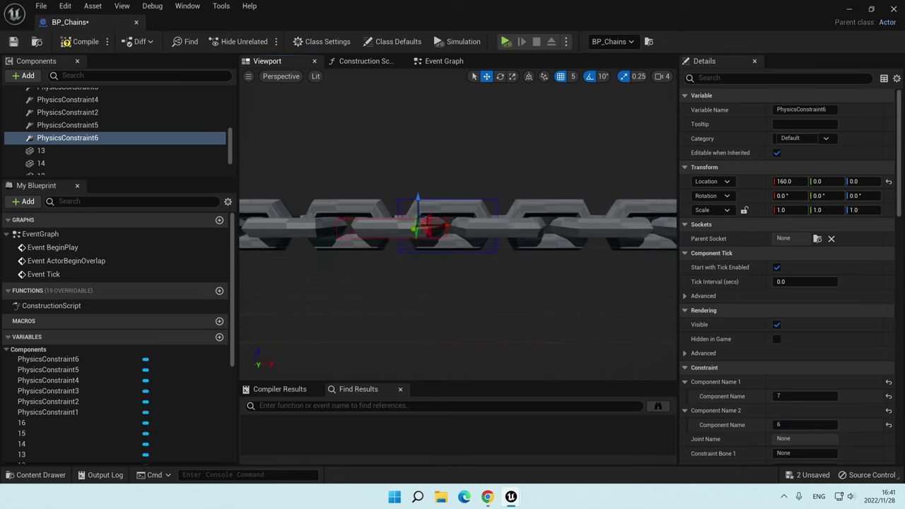
Step: Place PhysicsConstraint7 at X 185, joining links 6 and 10
click(106, 138)
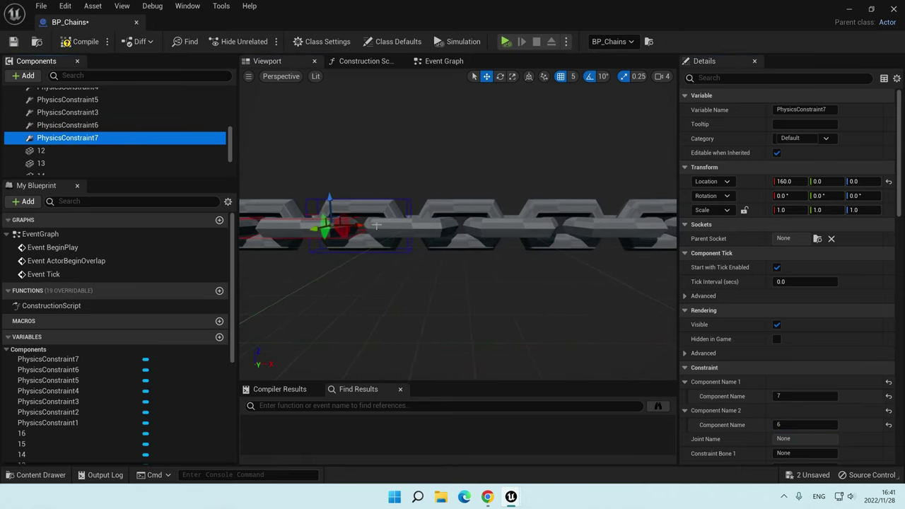
drag(355, 229, 406, 231)
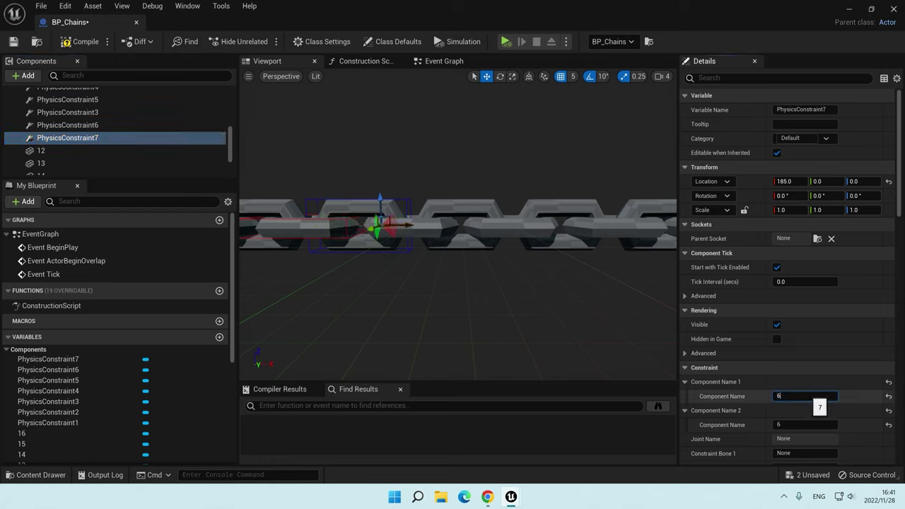
click(440, 232)
scroll(202, 127, up, 1)
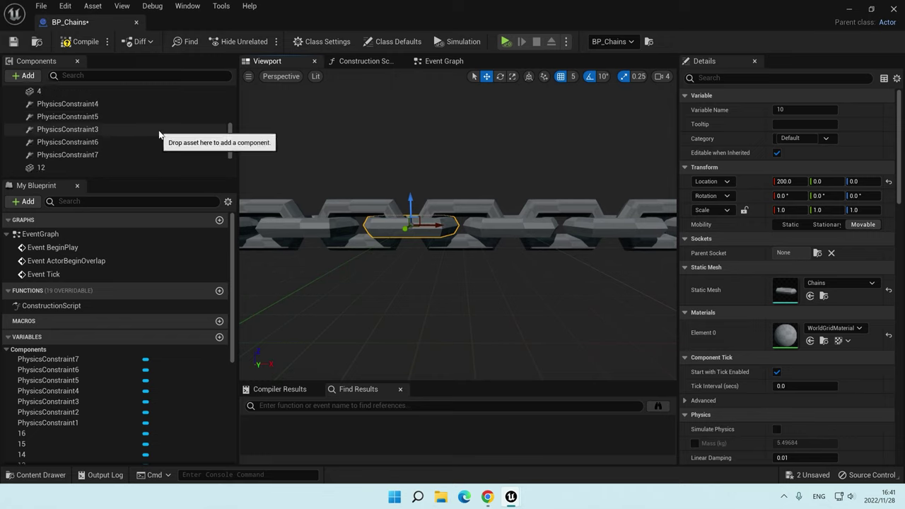
scroll(213, 148, down, 3)
drag(230, 170, 226, 107)
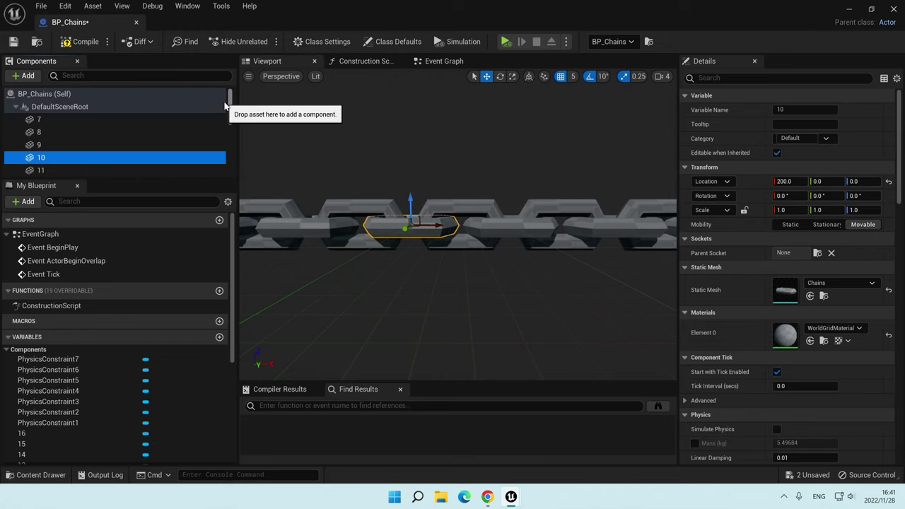
scroll(236, 152, down, 3)
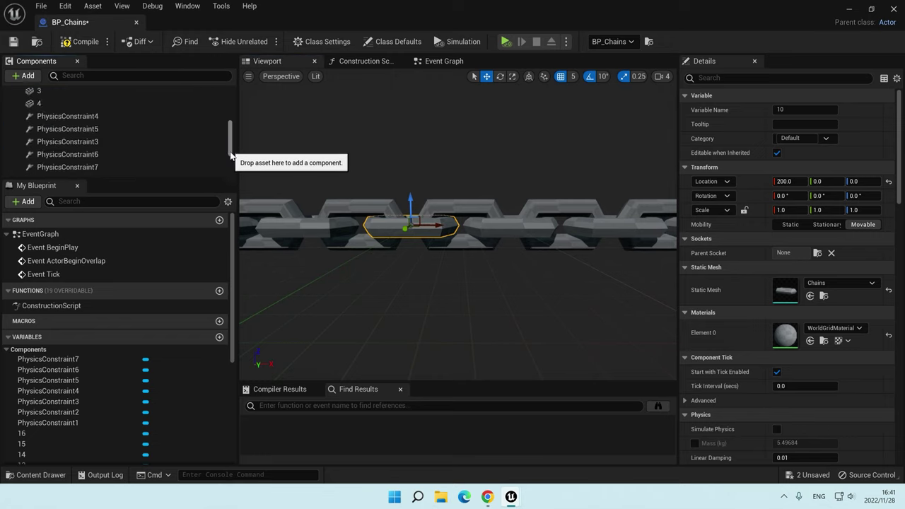
click(106, 128)
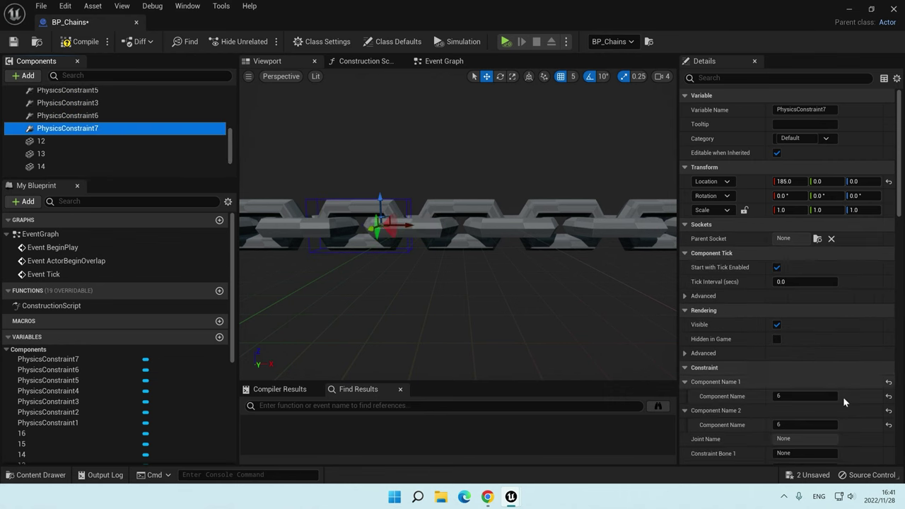
click(807, 424)
text(10)
key(Return)
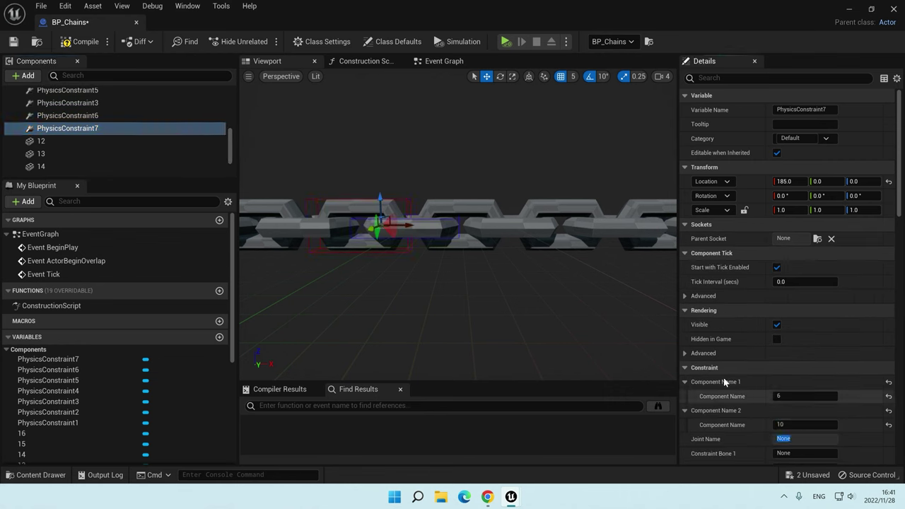
Step: Duplicate into PhysicsConstraint8 at X 210, joining links 10 and 9
key(ctrl+d)
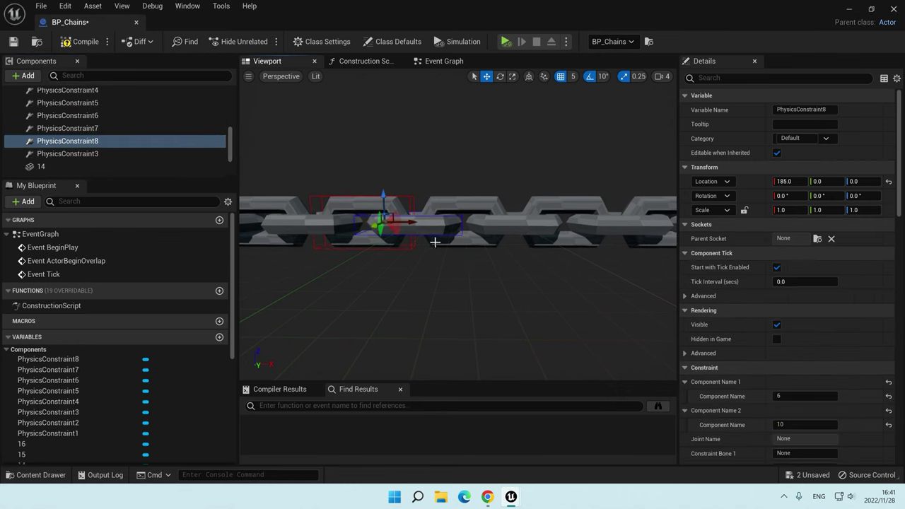
drag(412, 220, 465, 222)
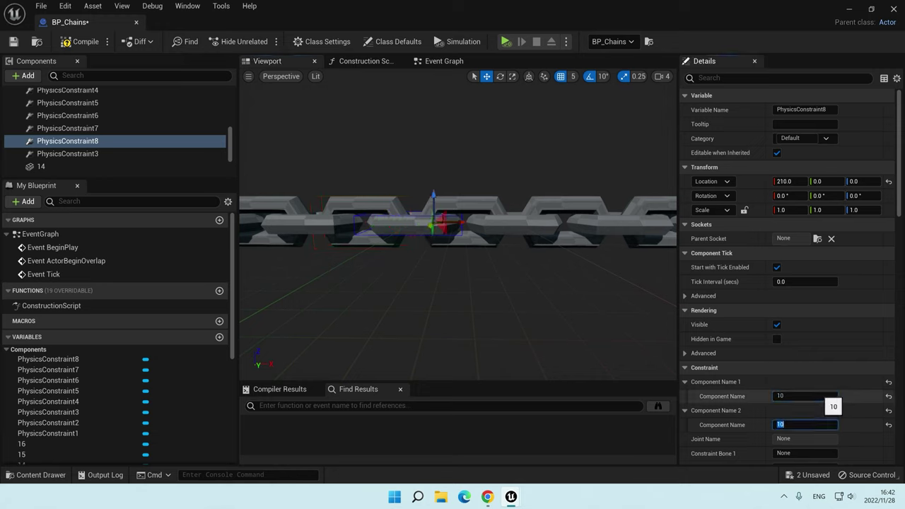
click(481, 206)
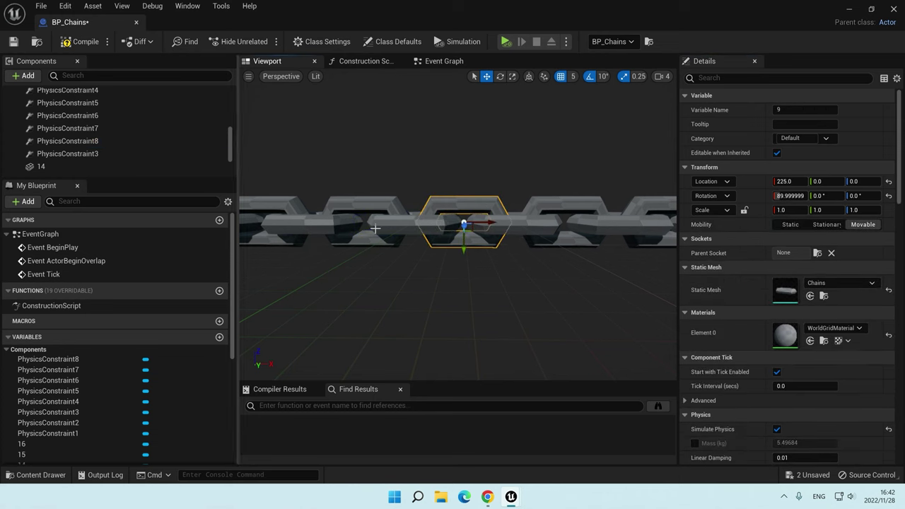
click(134, 154)
click(134, 141)
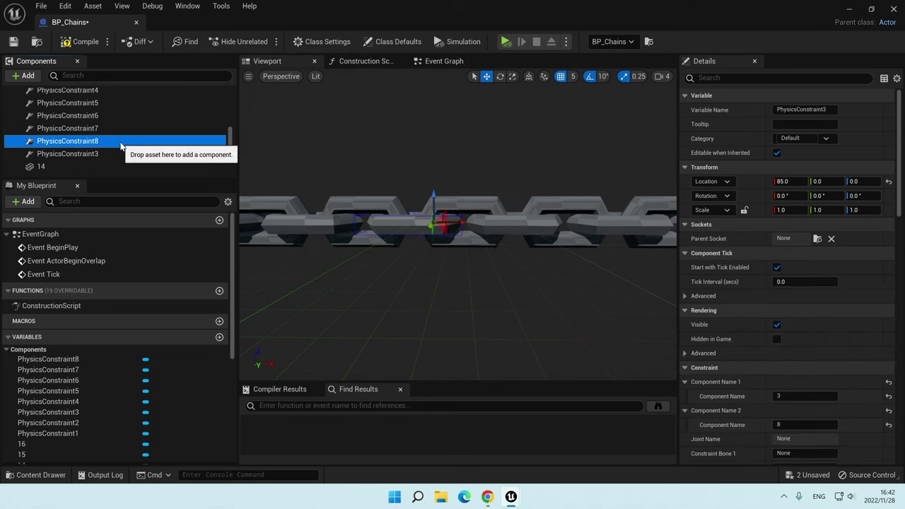
click(806, 424)
text(9)
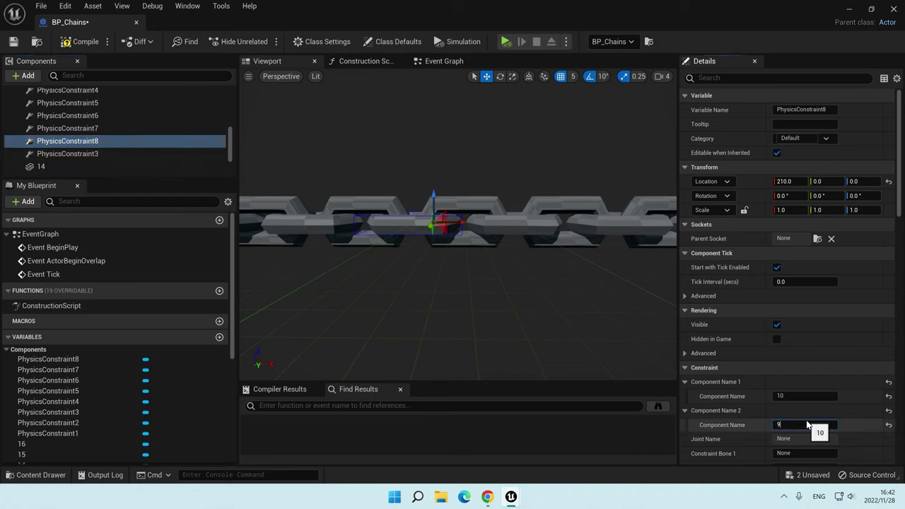
click(120, 141)
key(ctrl+d)
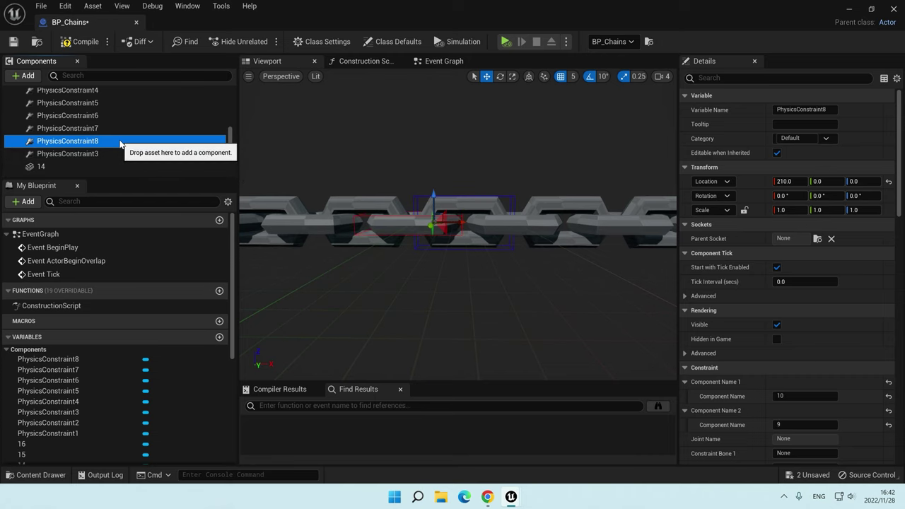
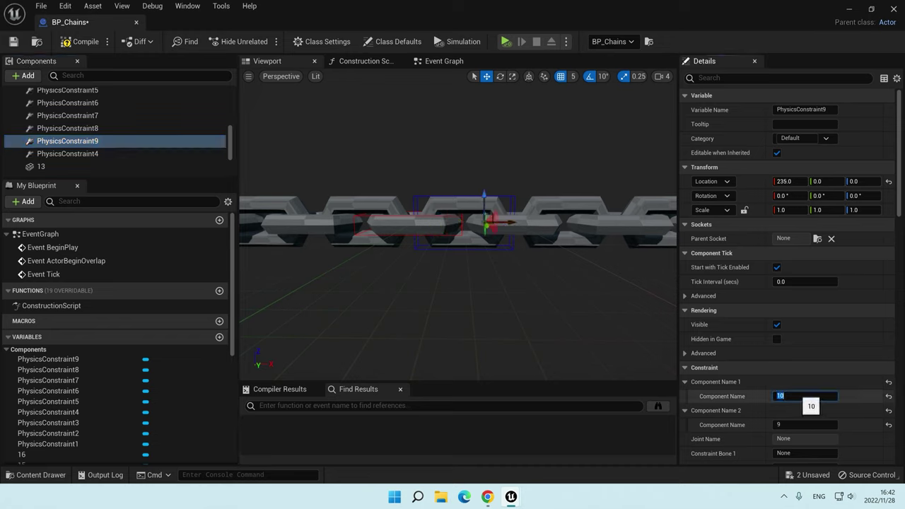
Step: Set PhysicsConstraint9's second component name to link 11
click(535, 234)
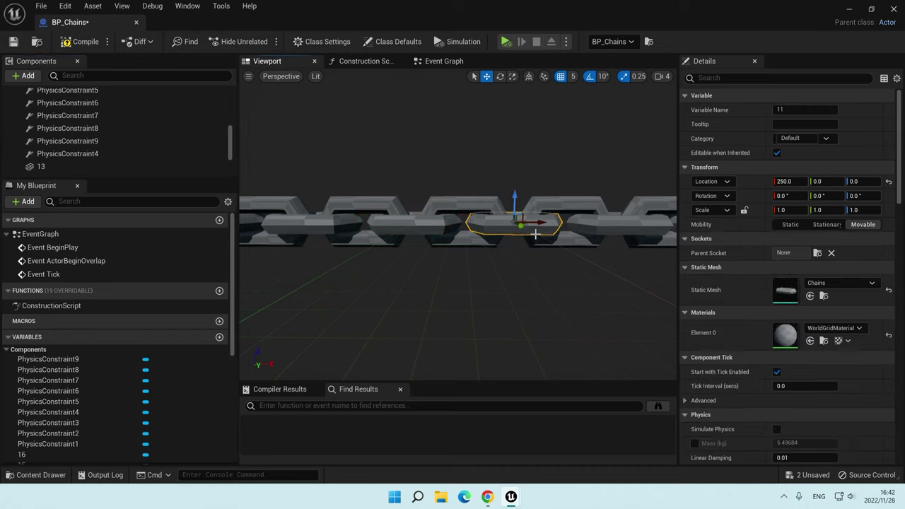
click(67, 141)
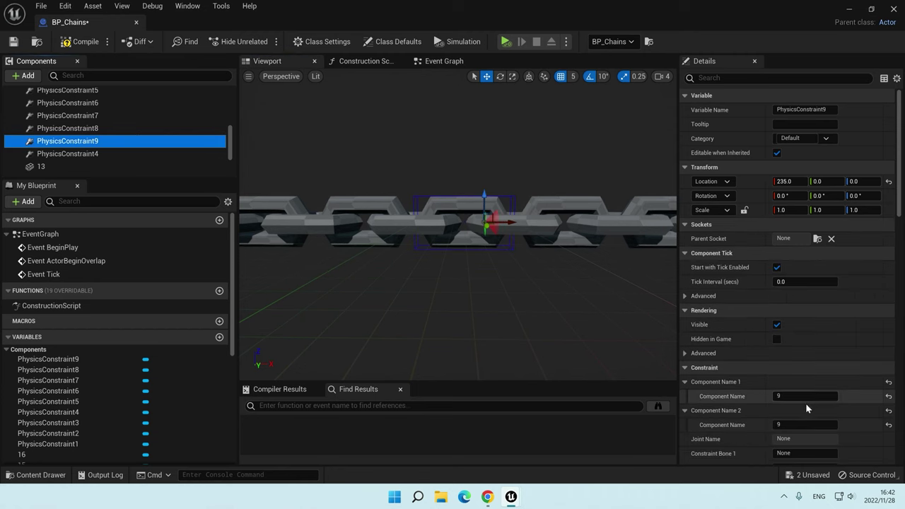
click(806, 424)
text(11)
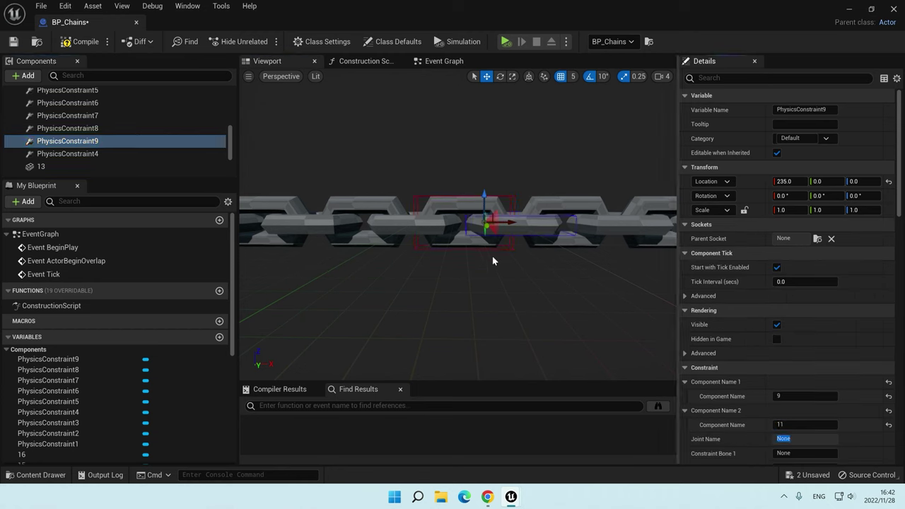
Step: Duplicate it into PhysicsConstraint10 at X 260, linking components 11 and 16
key(ctrl+d)
drag(519, 206, 563, 210)
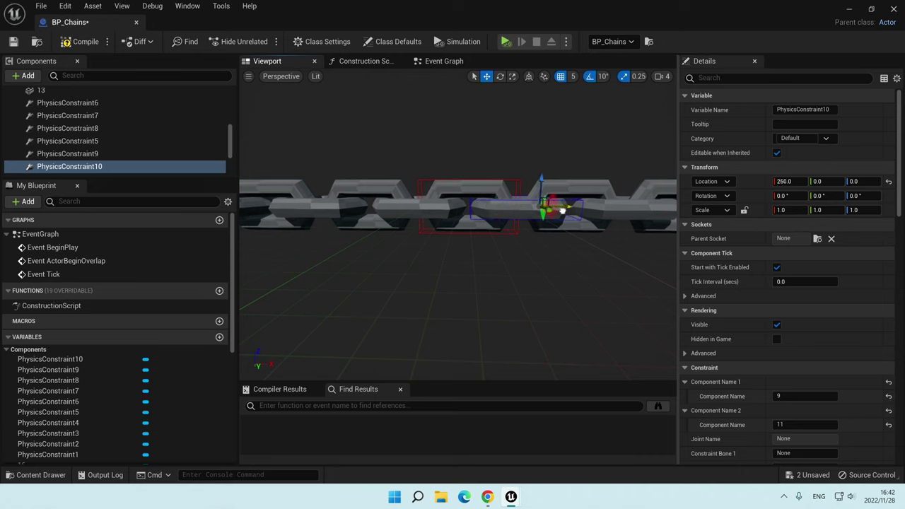
click(807, 396)
text(11)
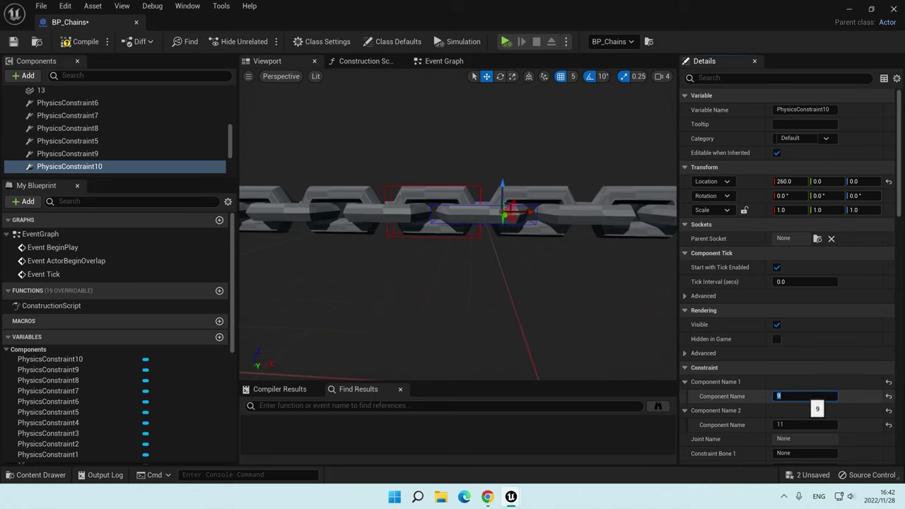
key(Tab)
click(555, 196)
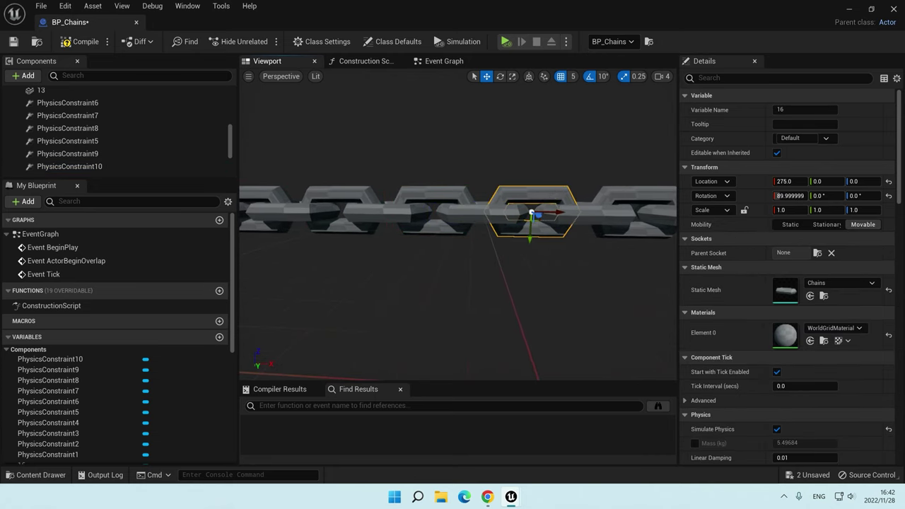
click(121, 166)
click(806, 424)
text(16)
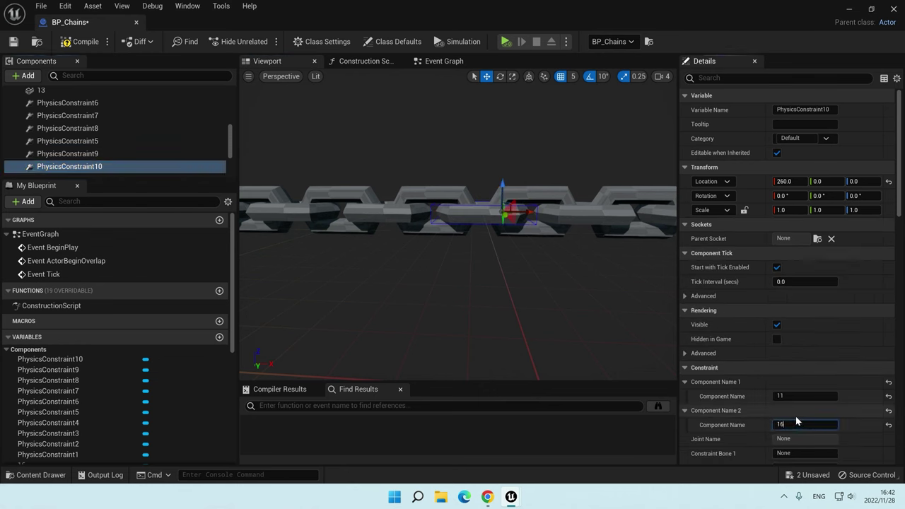
key(Return)
Step: Duplicate PhysicsConstraint10 into PhysicsConstraint11, linking components 16 and 12
click(109, 168)
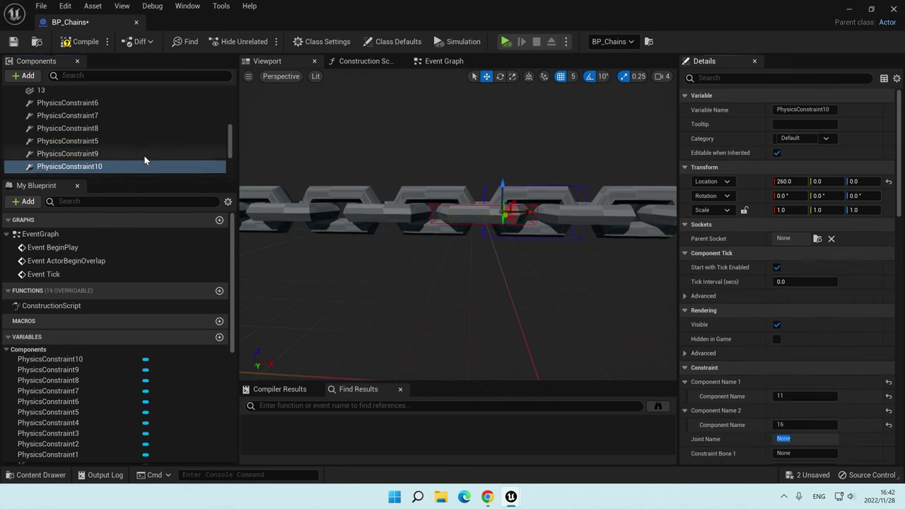
key(ctrl+d)
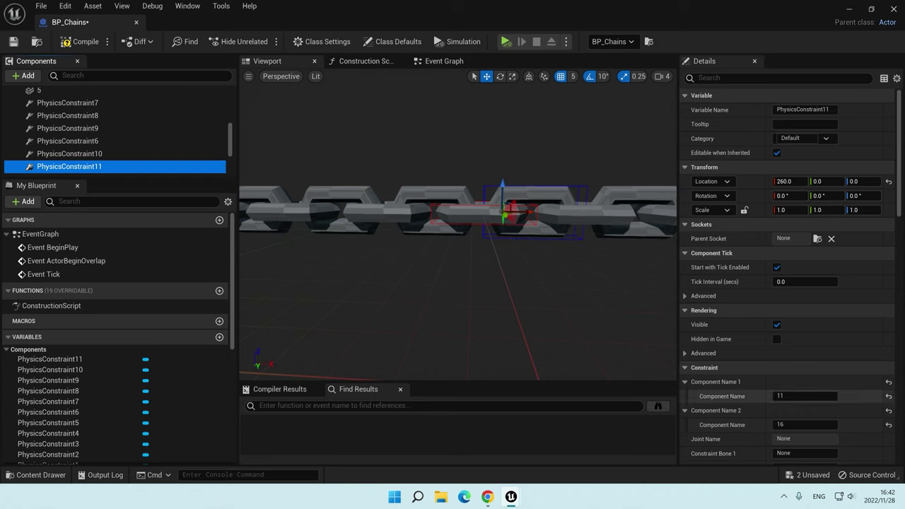
click(806, 396)
text(1)
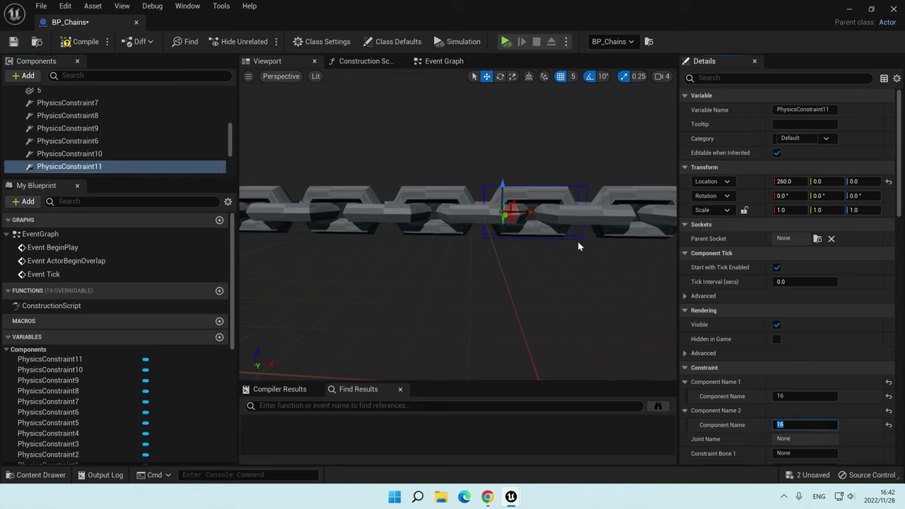
click(574, 219)
click(160, 167)
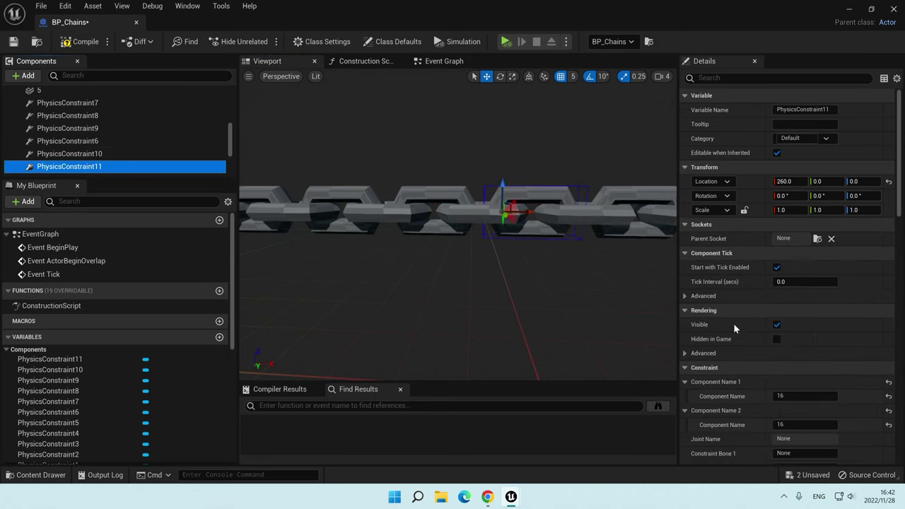
click(796, 424)
text(1)
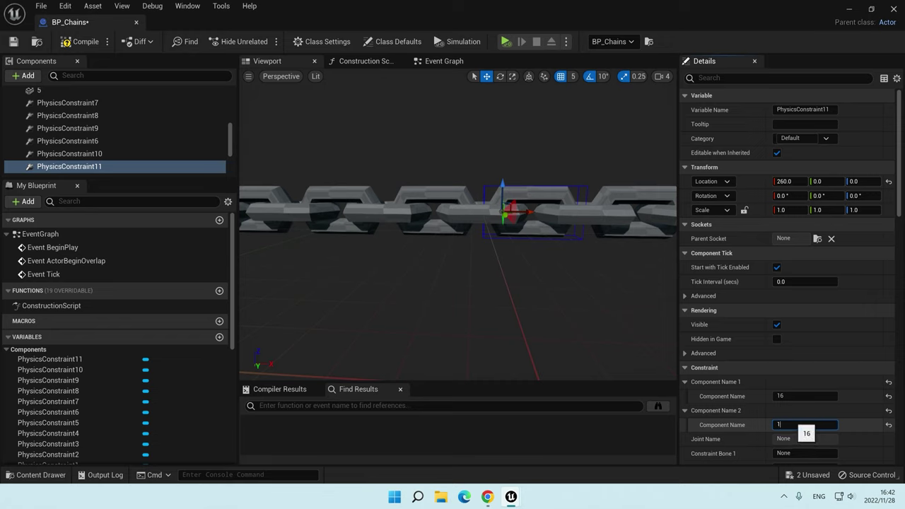
text(2)
key(Return)
Step: Move PhysicsConstraint11 along the chain to X 285
right_drag(636, 304, 635, 304)
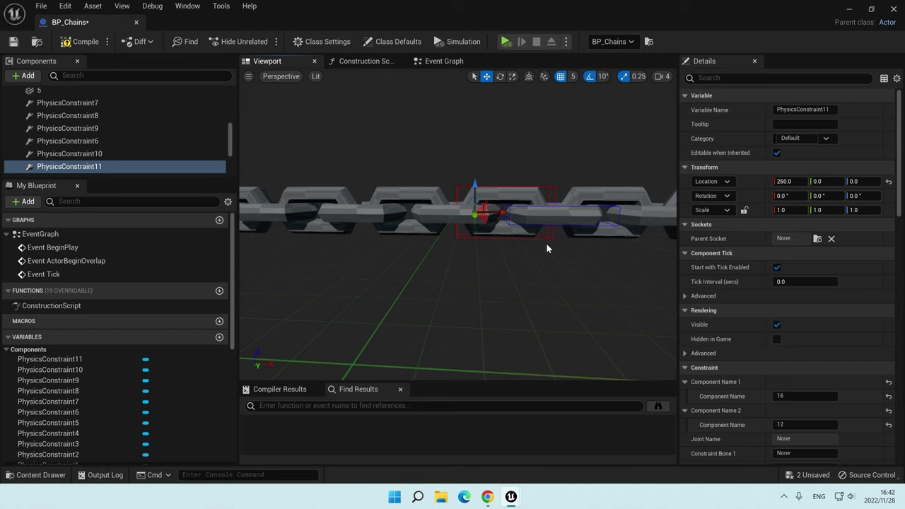
click(121, 166)
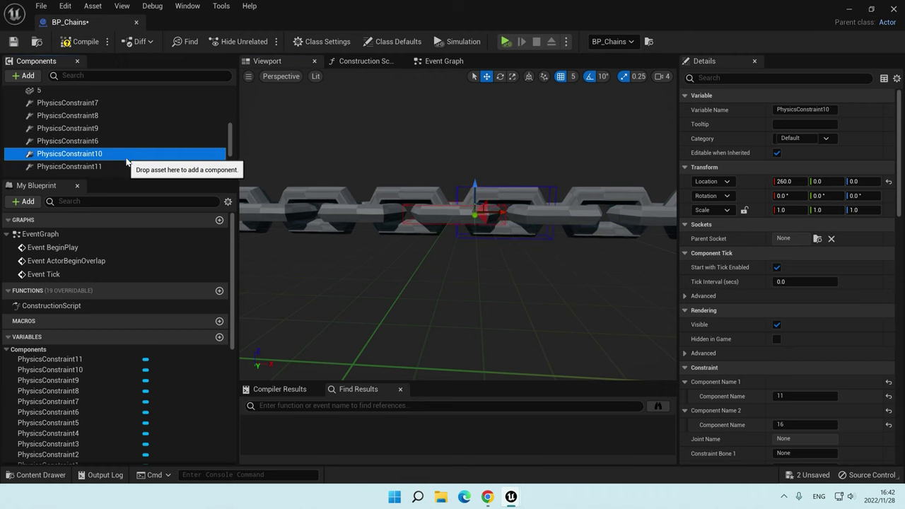
drag(503, 212, 549, 219)
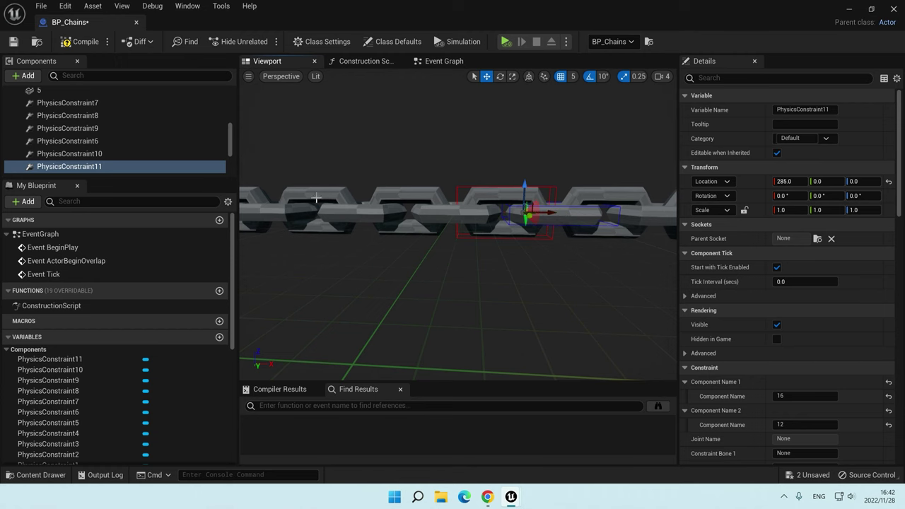
click(107, 166)
Step: Duplicate into PhysicsConstraint12 at X 315, linking components 12 and 15
key(ctrl+d)
key(f)
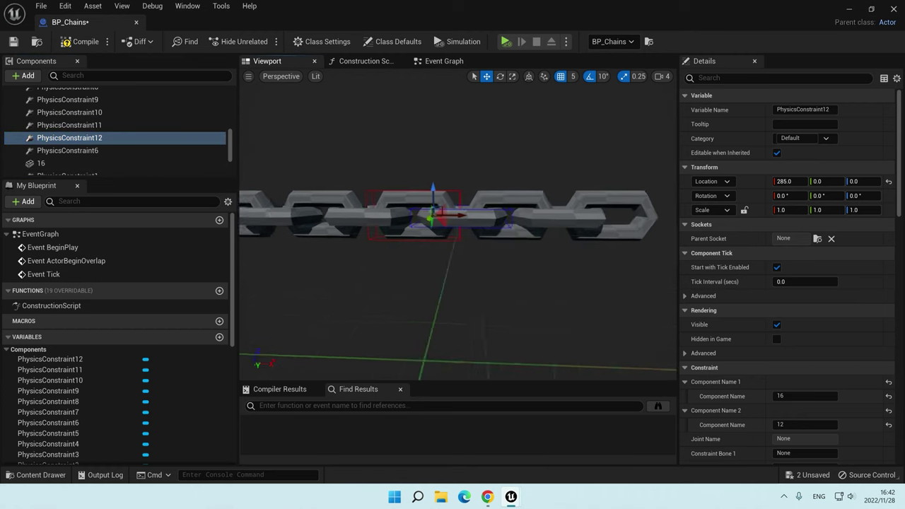
drag(502, 214, 558, 220)
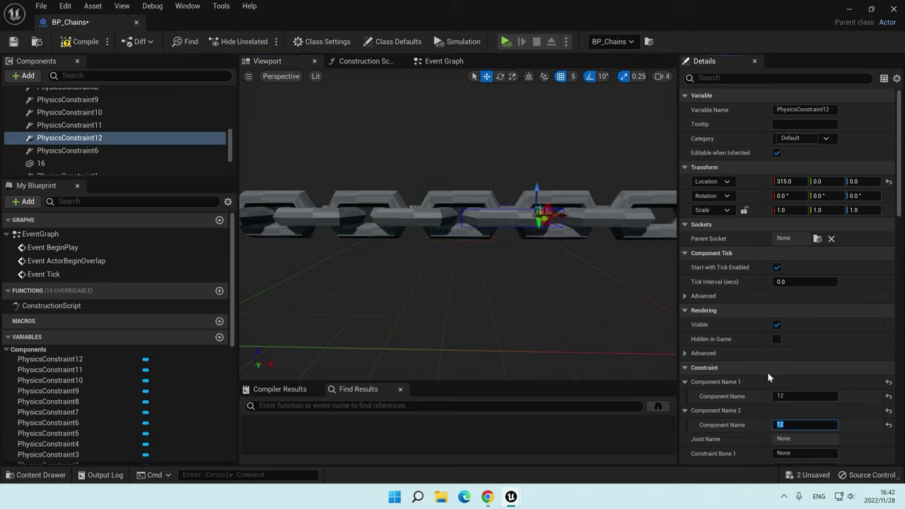
key(Return)
click(564, 211)
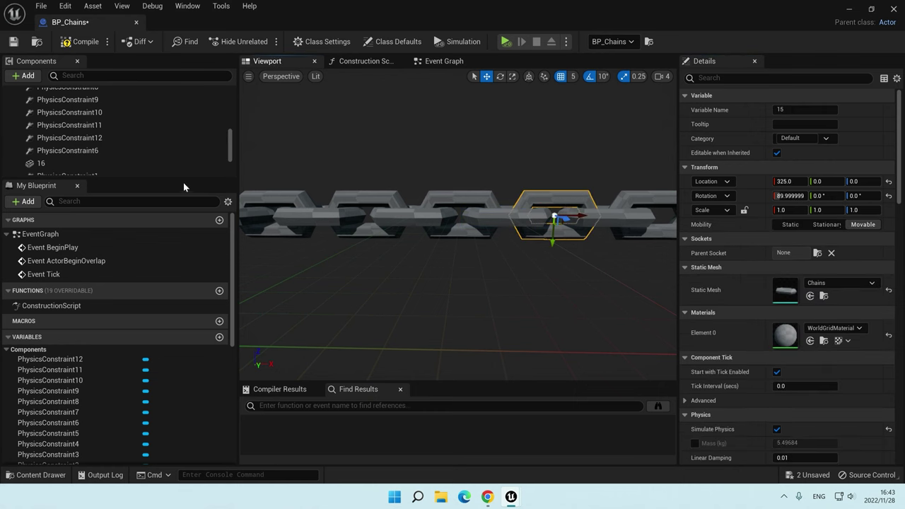
click(99, 138)
click(806, 424)
text(15)
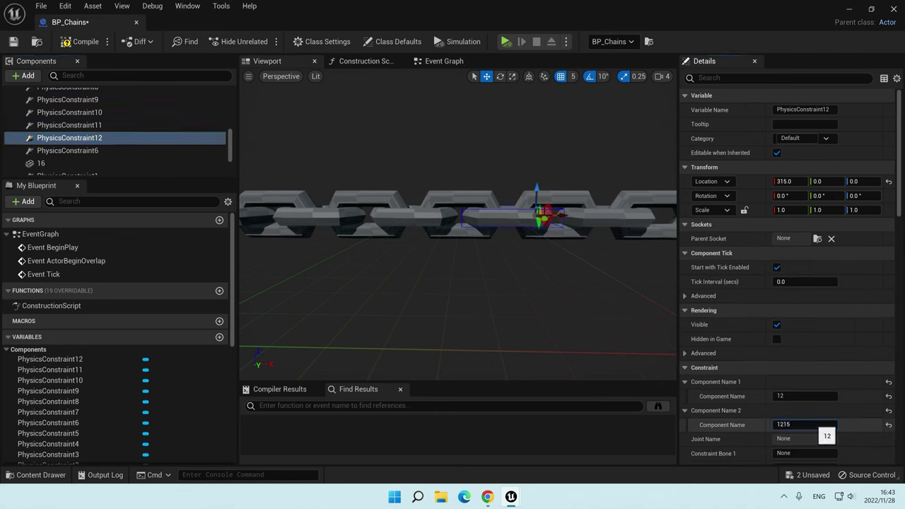
text(5)
key(Tab)
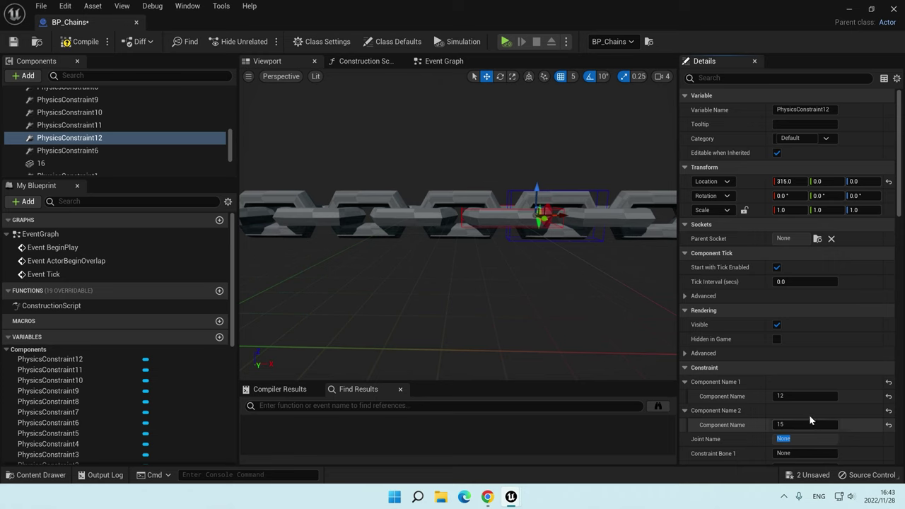
Step: Place PhysicsConstraint13 at X 340, linking components 15 and 13
click(106, 138)
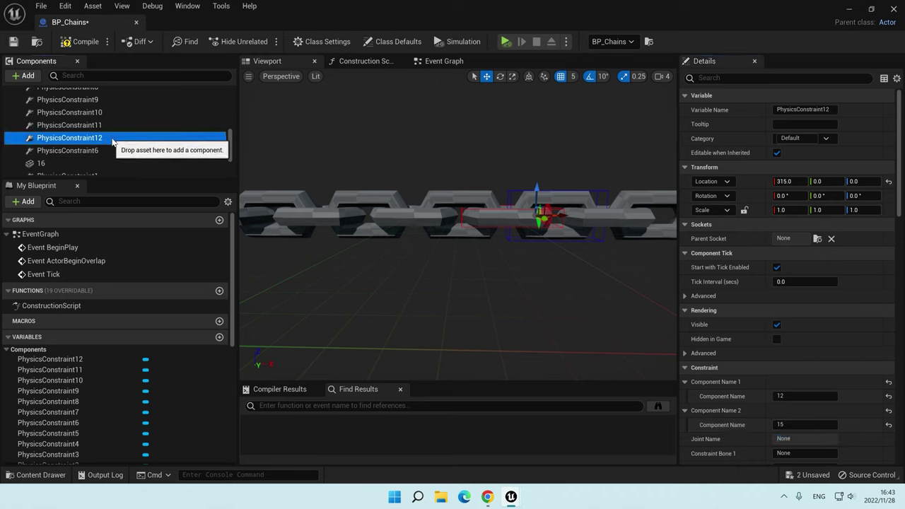
drag(566, 228, 605, 227)
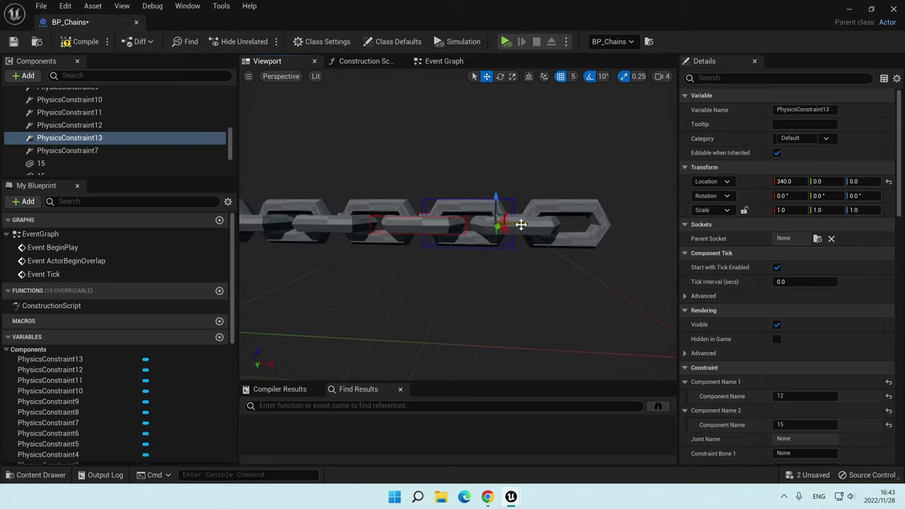
drag(525, 225, 516, 225)
click(800, 398)
text(1)
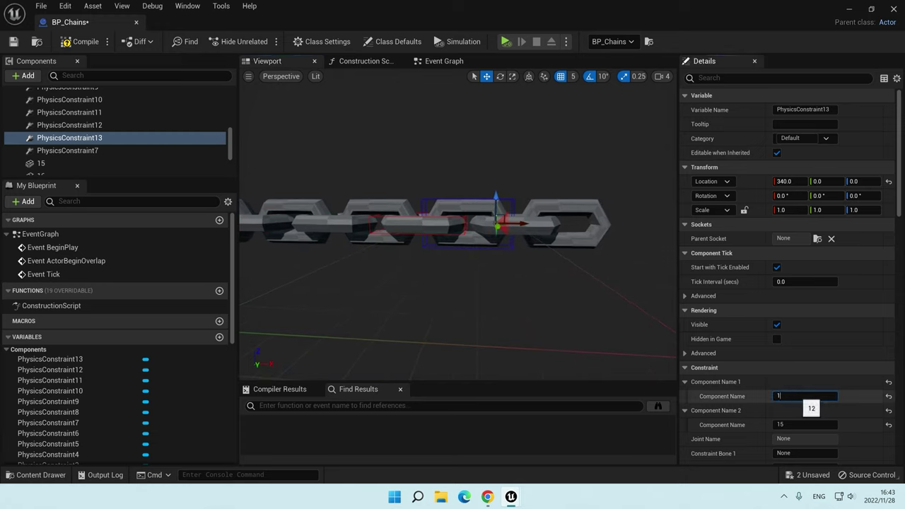
click(533, 232)
click(69, 137)
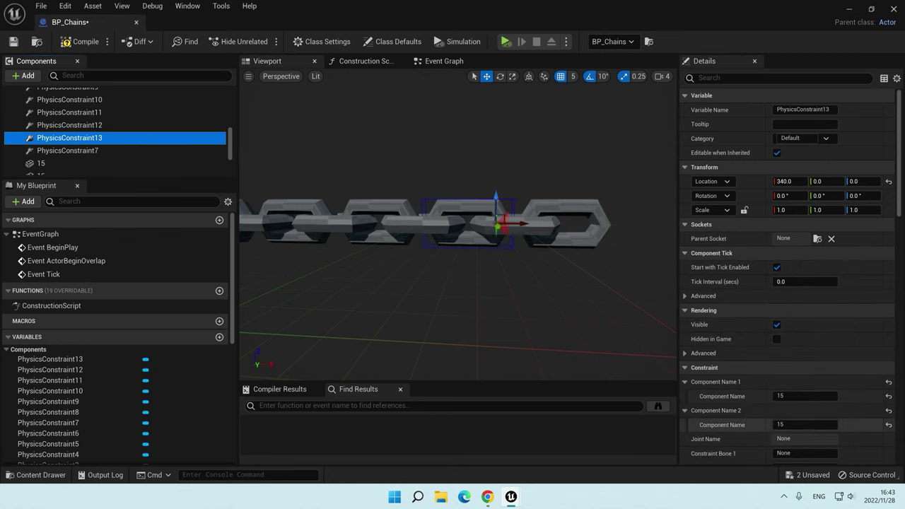
click(805, 424)
text(13)
key(Return)
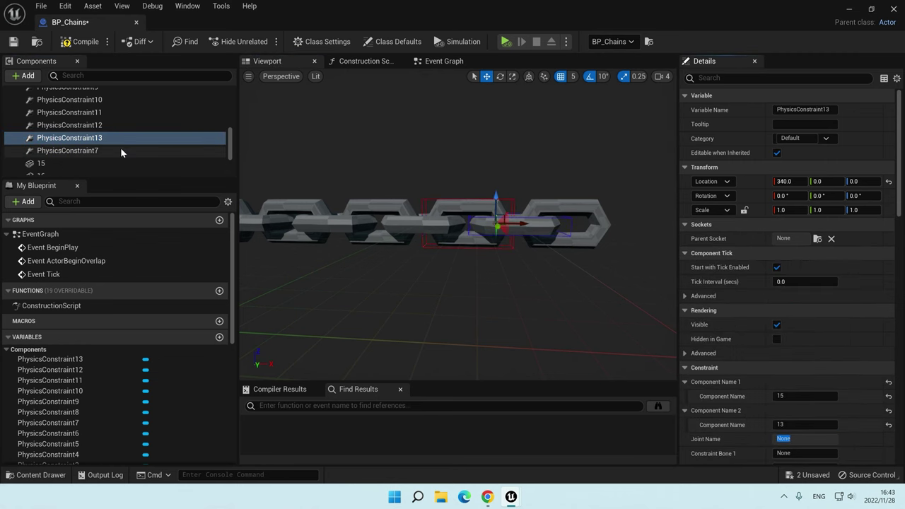
Step: Duplicate into PhysicsConstraint14 at X 360, linking components 13 and 14
click(69, 137)
key(ctrl+d)
drag(517, 224, 557, 224)
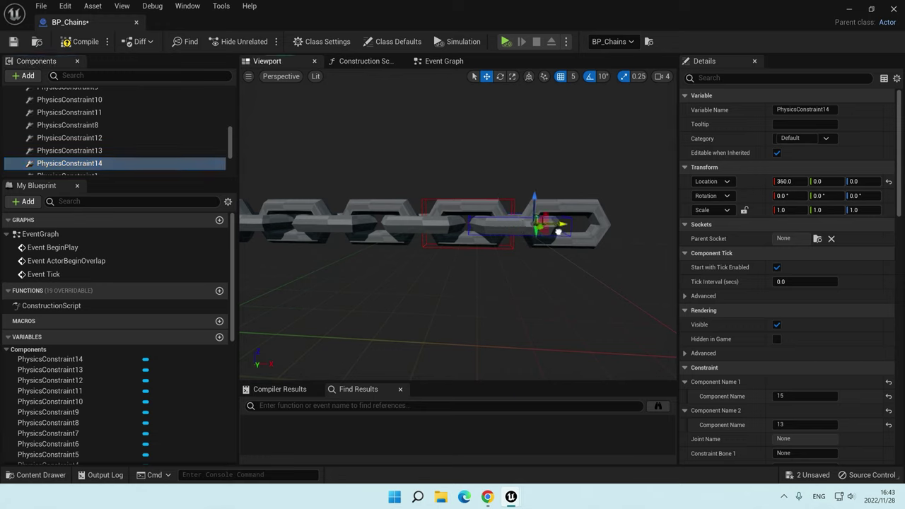
click(807, 396)
text(13)
click(806, 423)
text(1)
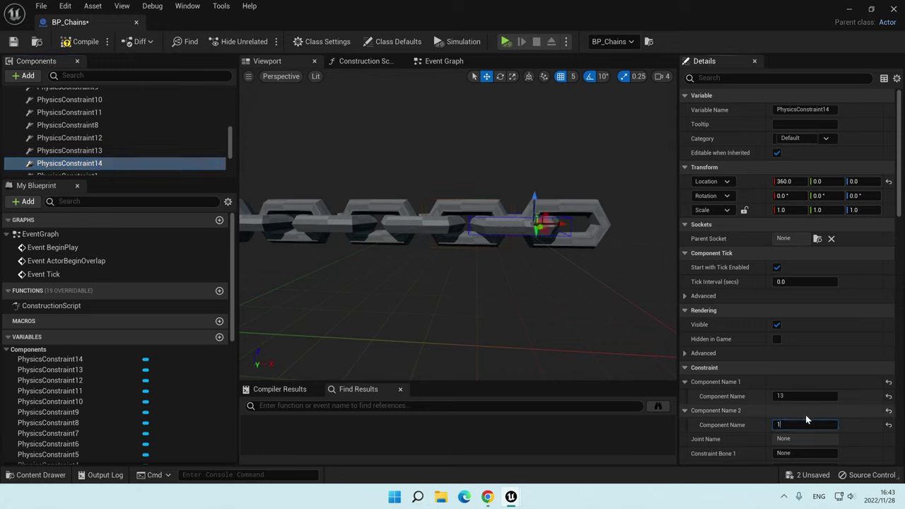
text(4)
key(Tab)
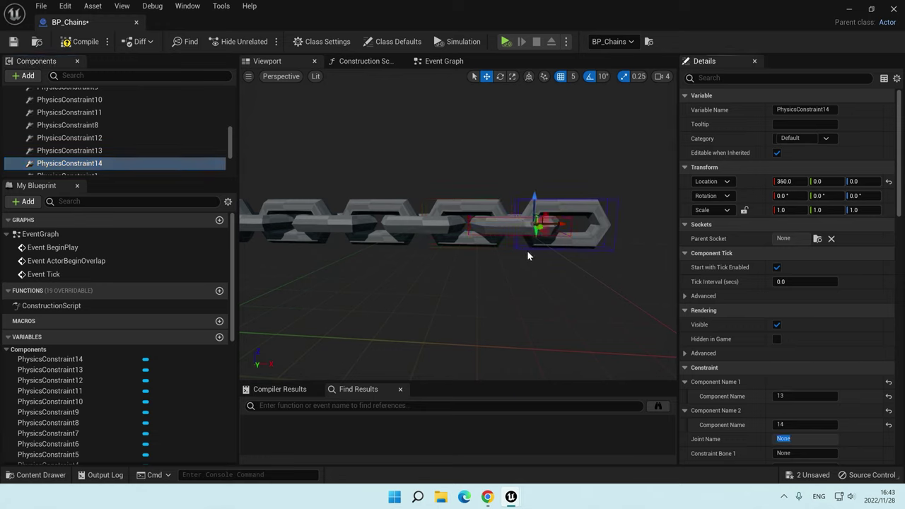
Step: Compile and save the BP_Chains blueprint
click(80, 42)
click(14, 42)
drag(229, 146, 224, 101)
Step: Select the chain link meshes through 15 and enable Simulate Physics on them
click(106, 118)
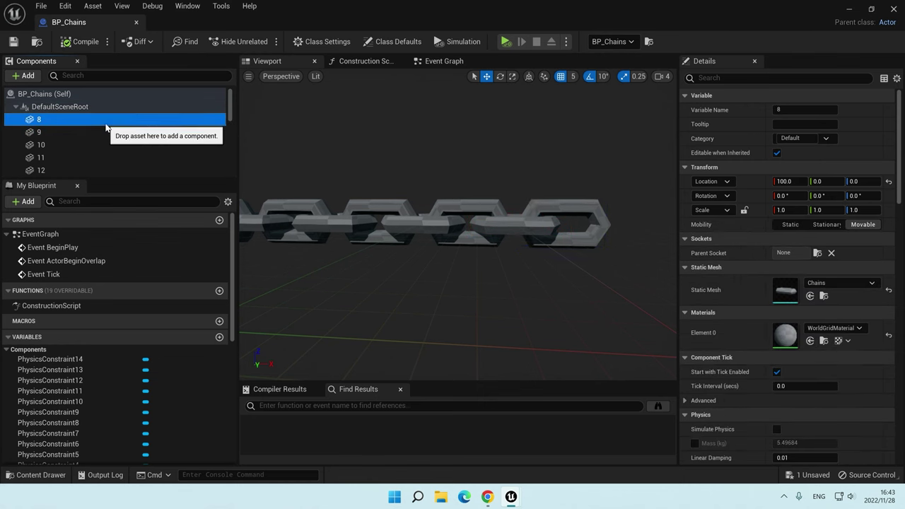
scroll(113, 135, down, 3)
scroll(116, 145, down, 2)
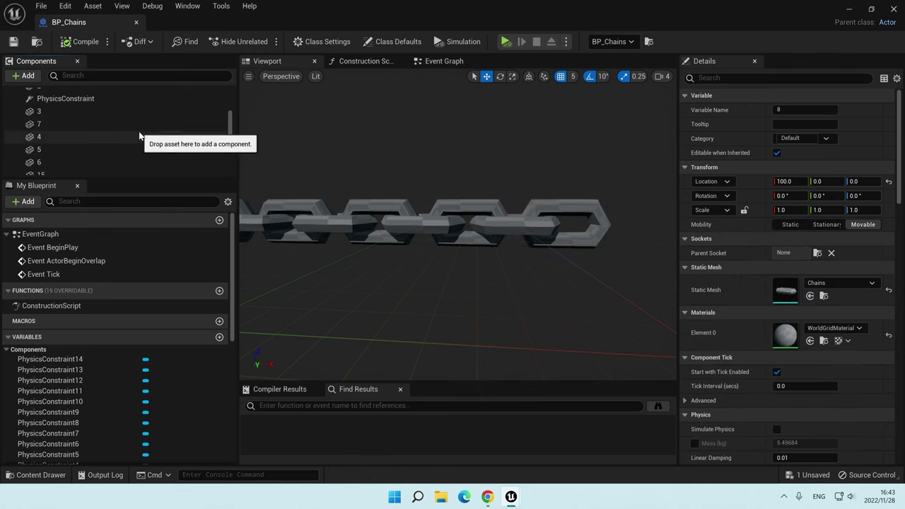
scroll(119, 141, down, 2)
scroll(121, 137, down, 2)
drag(229, 127, 230, 138)
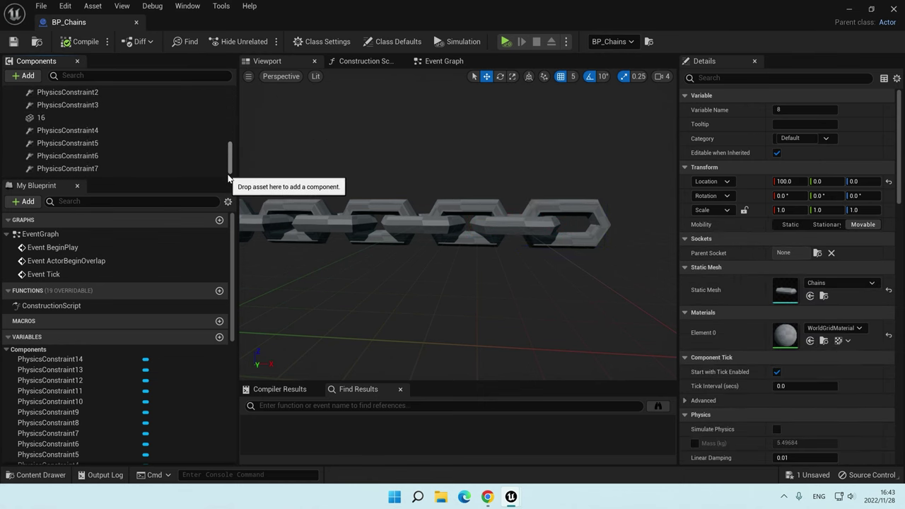
shift+click(41, 116)
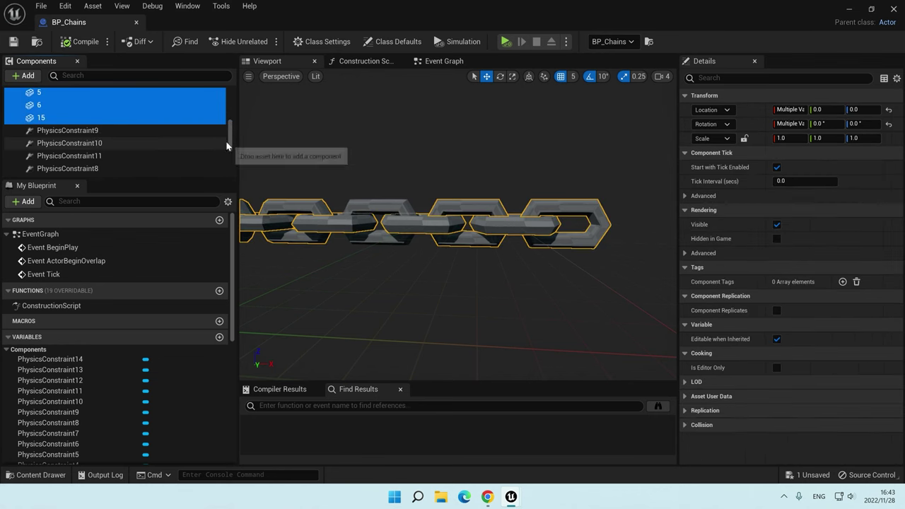
scroll(208, 158, up, 3)
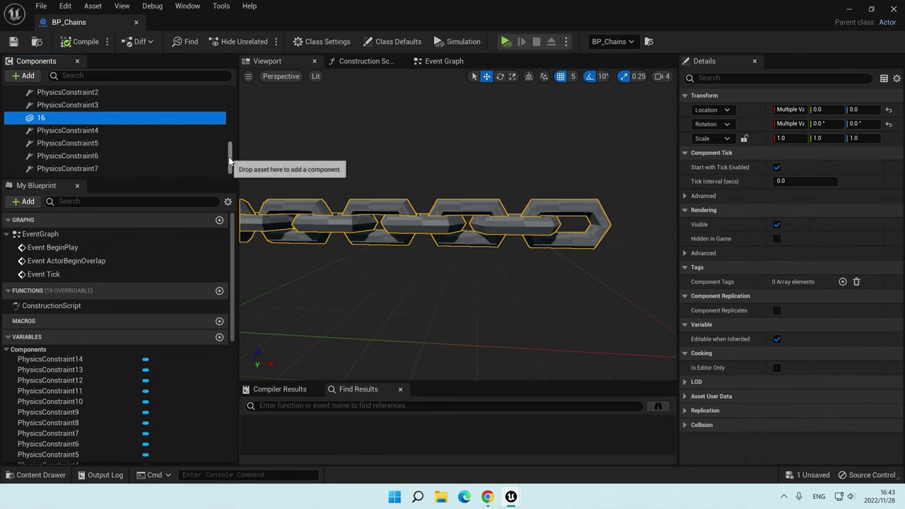
mouse_move(230, 157)
mouse_down()
mouse_move(230, 106)
mouse_move(231, 134)
mouse_up()
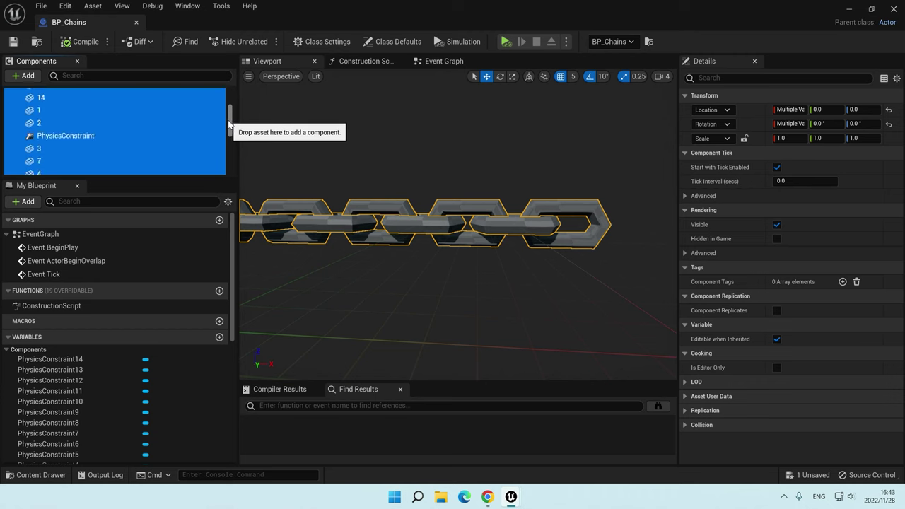
shift+click(122, 146)
scroll(123, 147, down, 1)
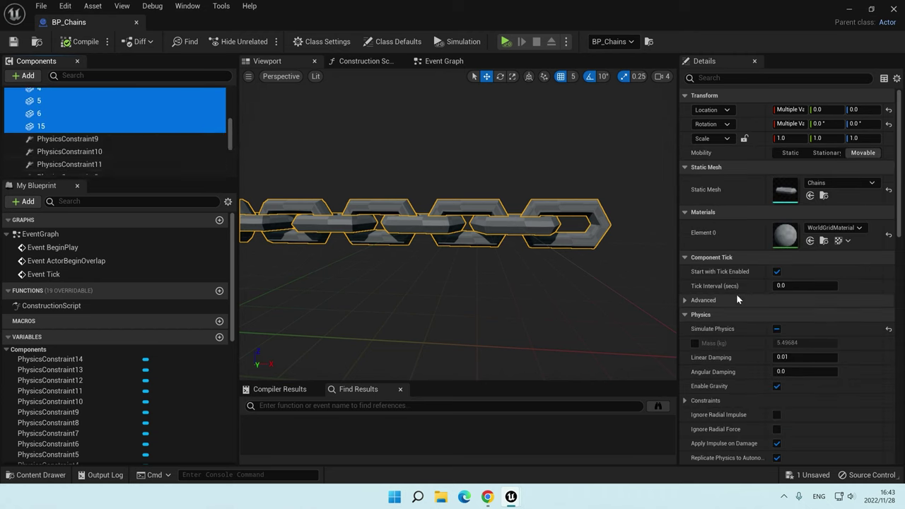
click(777, 329)
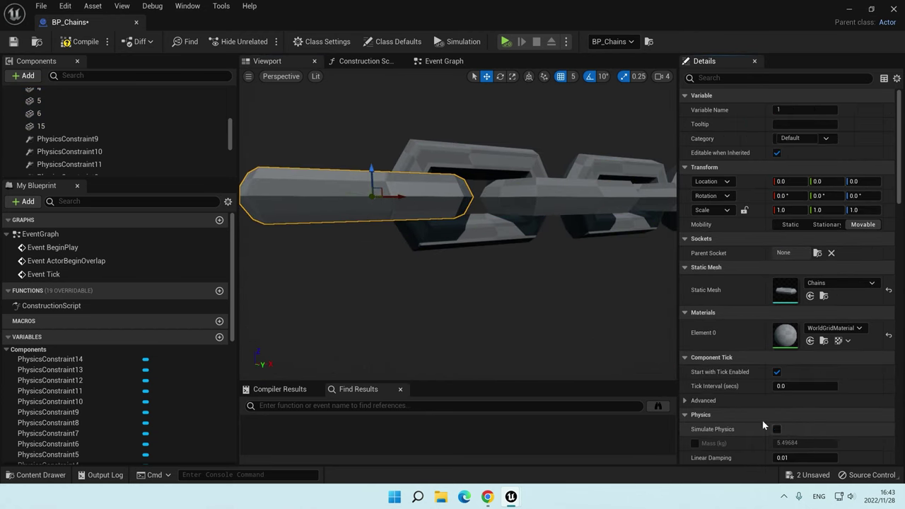
Step: Turn off Simulate Physics on link 1, then select all constraints and orbit to inspect them
click(777, 428)
click(195, 138)
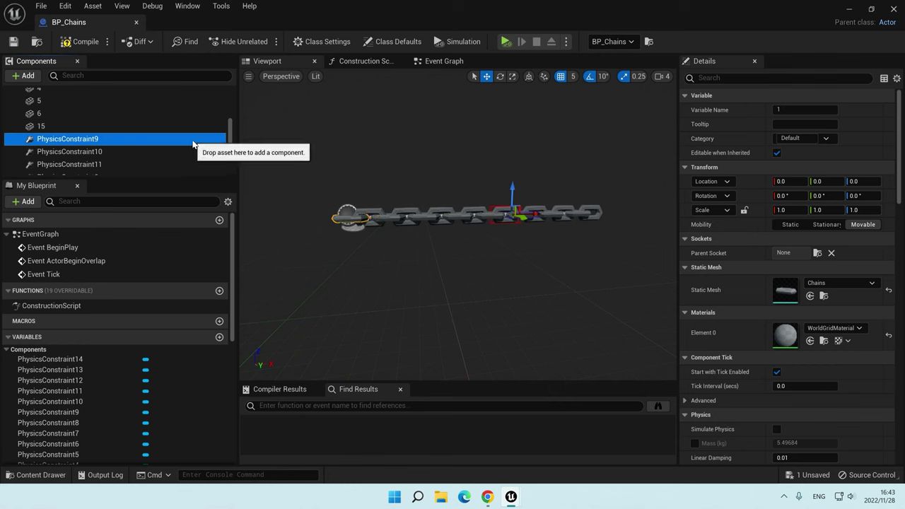
scroll(162, 145, up, 3)
shift+click(123, 130)
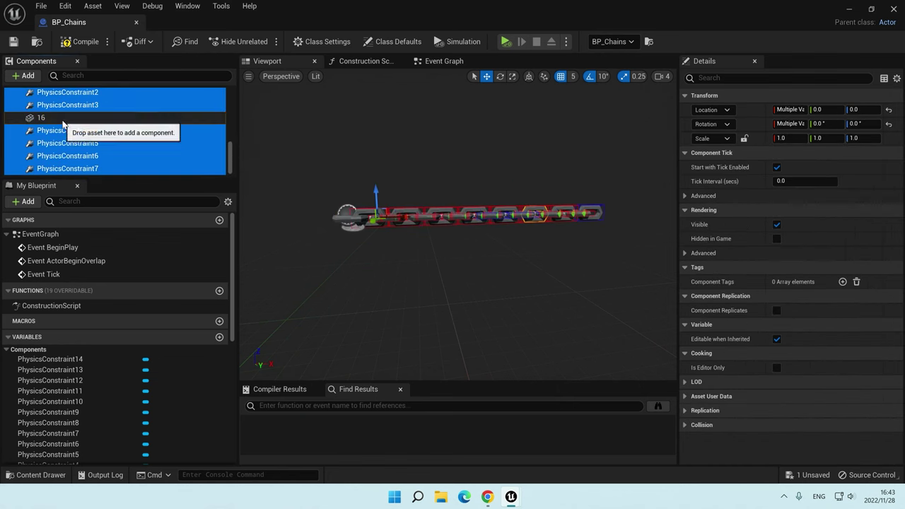
scroll(122, 145, up, 3)
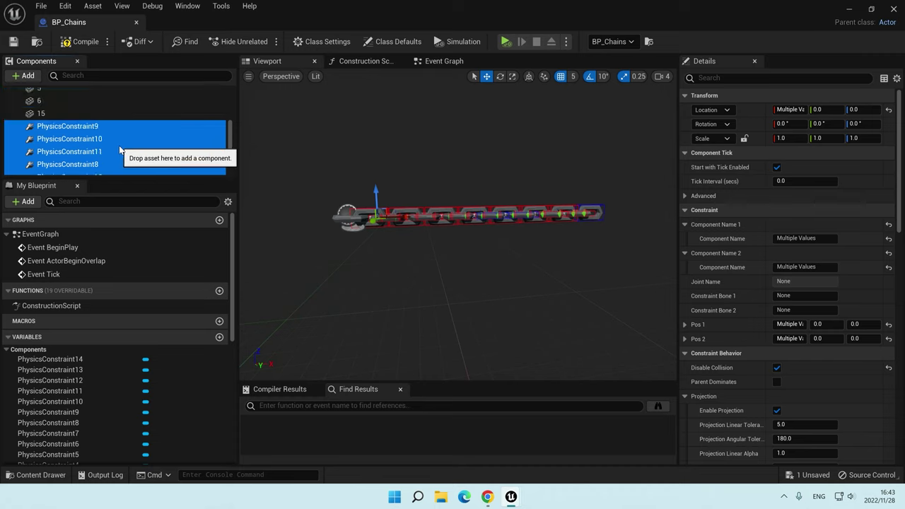
scroll(125, 151, down, 2)
scroll(277, 161, up, 3)
scroll(458, 212, up, 3)
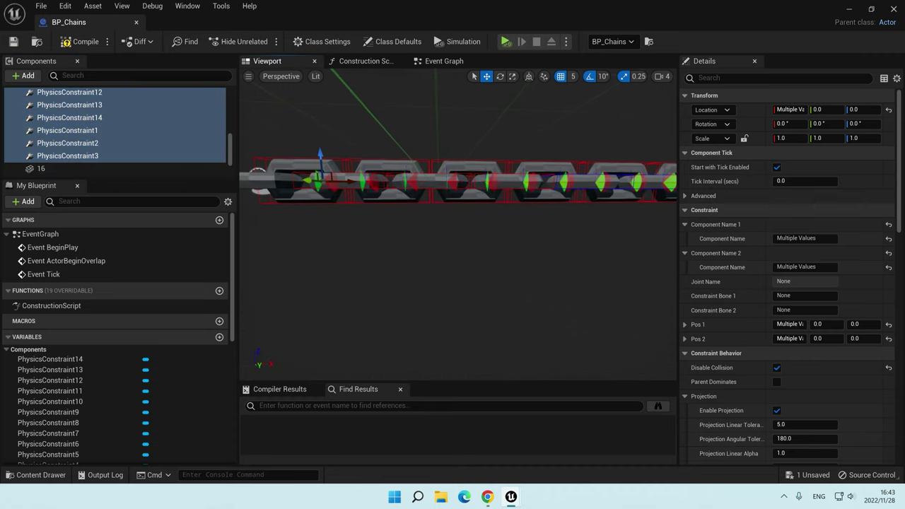
right_drag(458, 212, 458, 212)
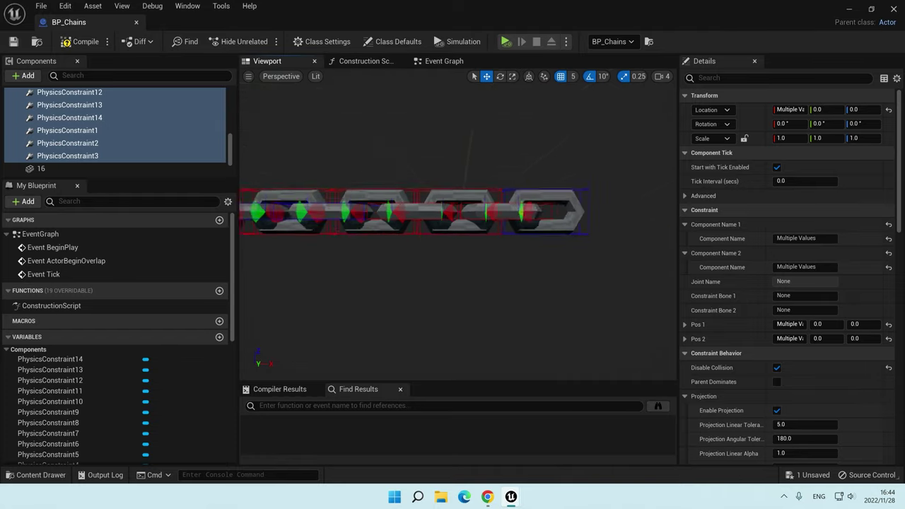
right_drag(395, 148, 395, 147)
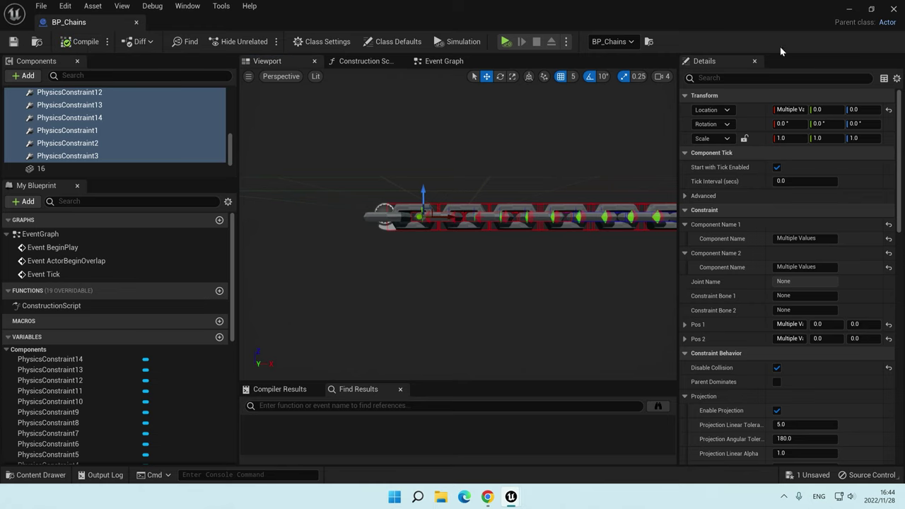
Step: Return to the Chain level, play it, and lift the chain with the move gizmo
click(893, 10)
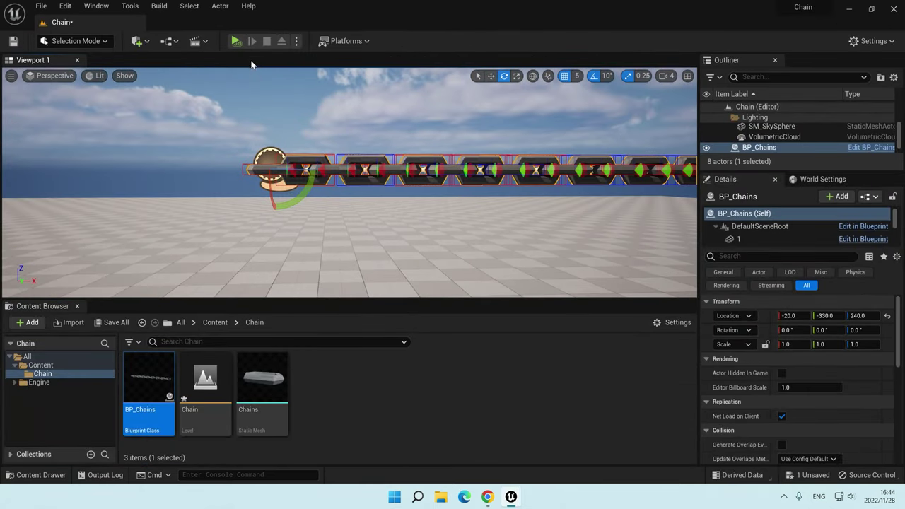
click(236, 41)
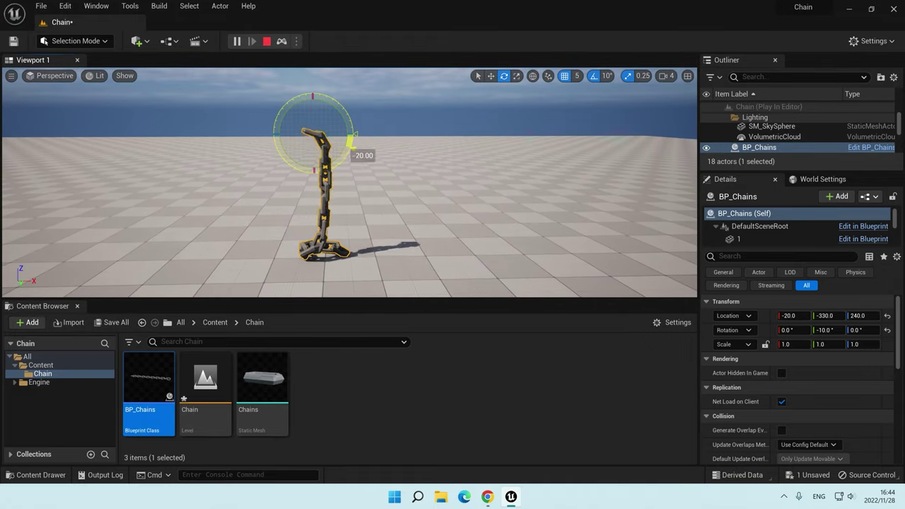
key(w)
drag(314, 107, 315, 75)
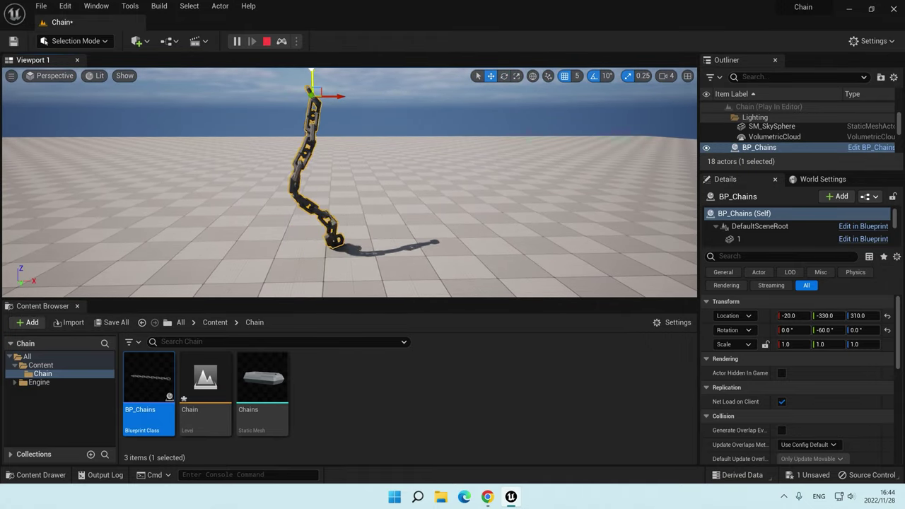
scroll(315, 78, up, 3)
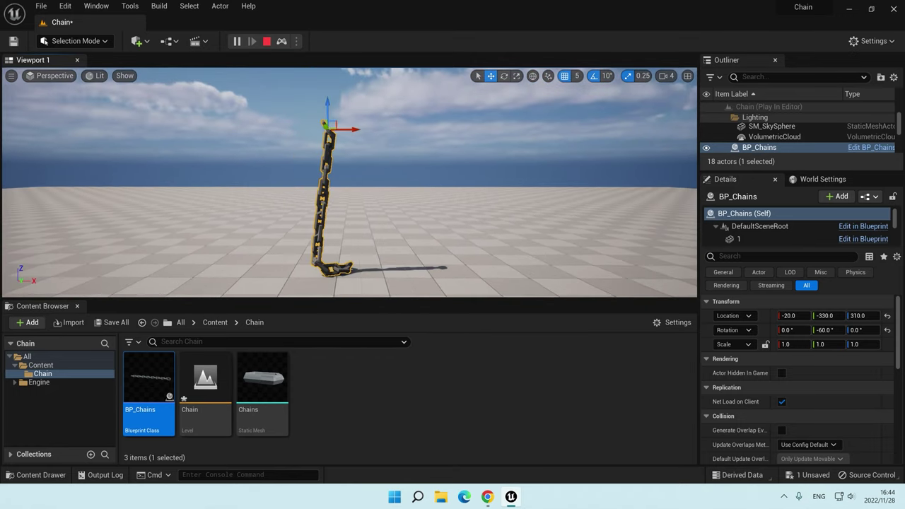
scroll(358, 122, down, 5)
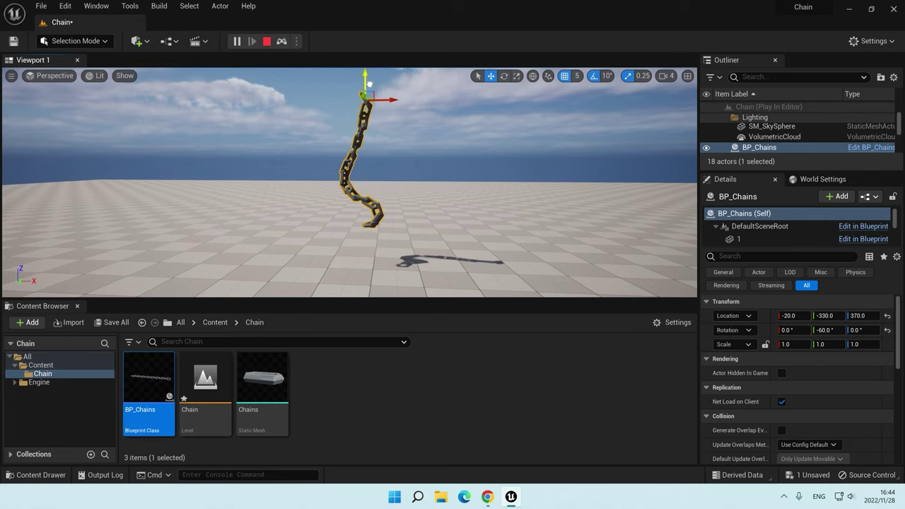
Step: Drag the chain down and sideways, then frame it to watch it swing
drag(370, 75, 369, 88)
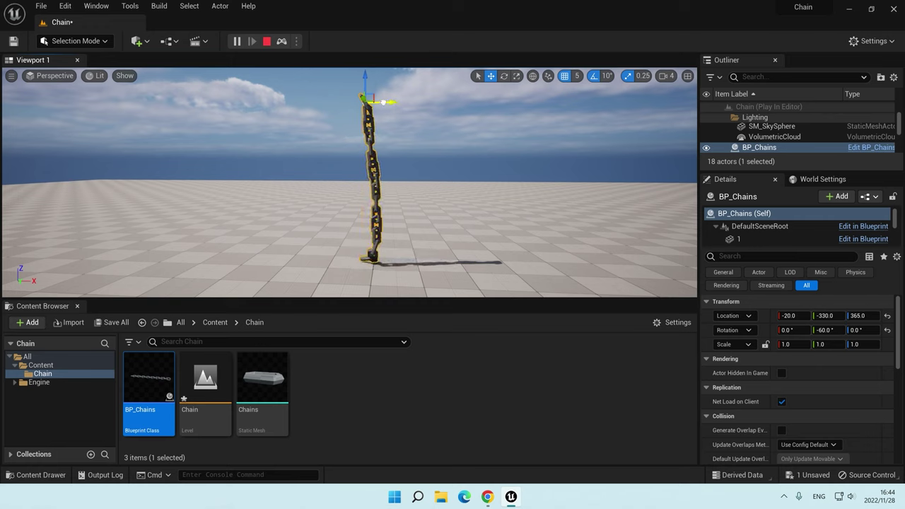
drag(429, 102, 406, 111)
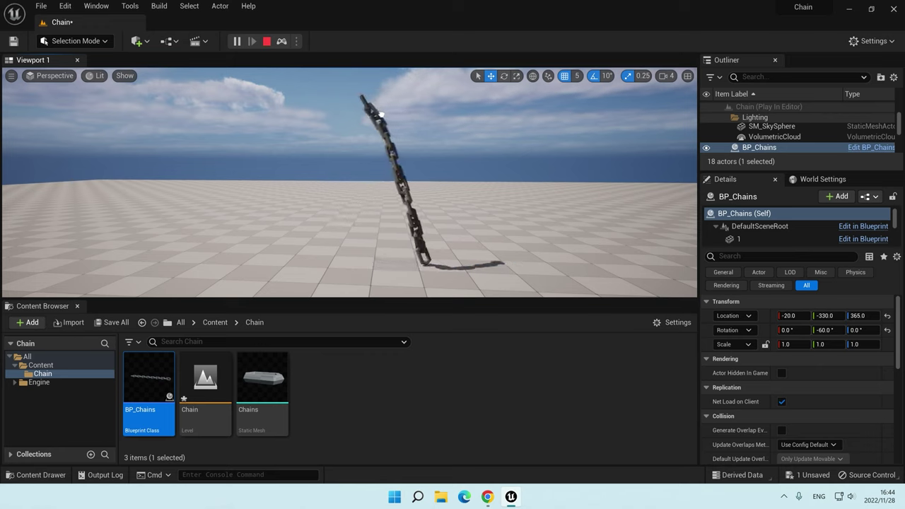
mouse_move(388, 114)
mouse_down()
mouse_move(452, 115)
mouse_move(391, 122)
mouse_up()
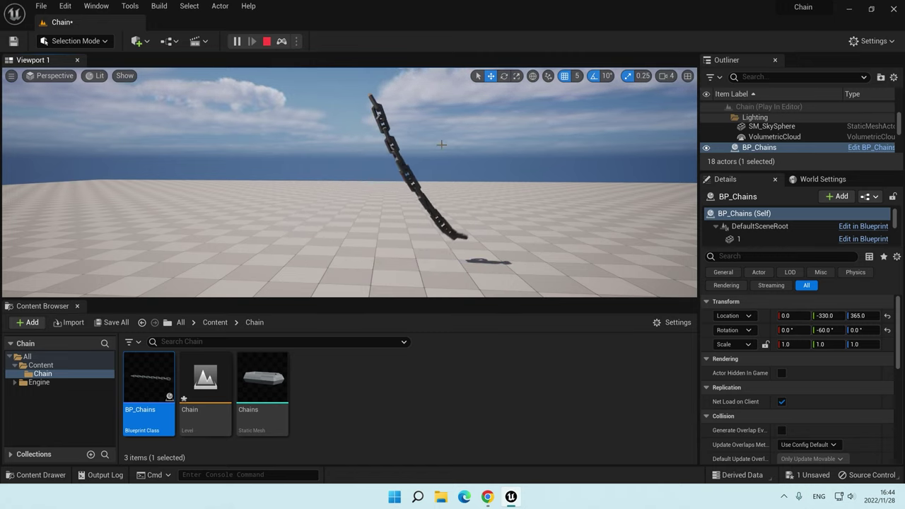
right_drag(442, 145, 441, 184)
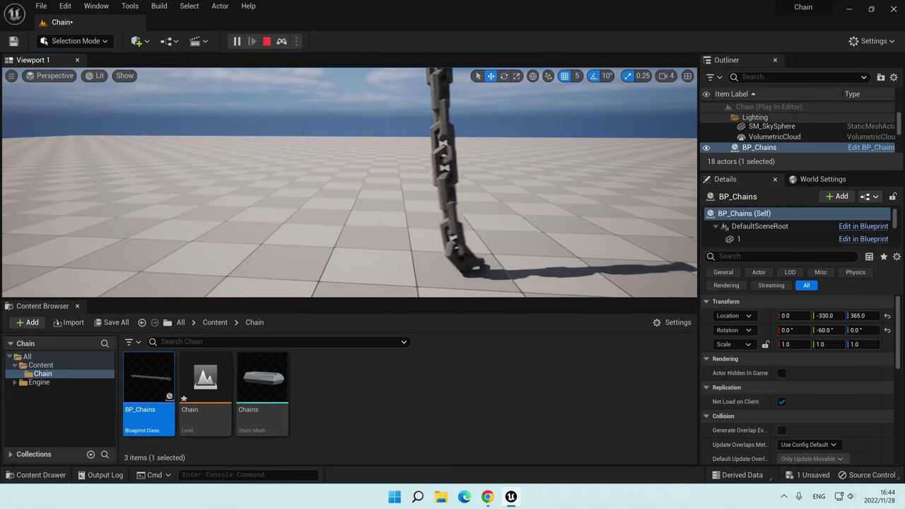
key(f)
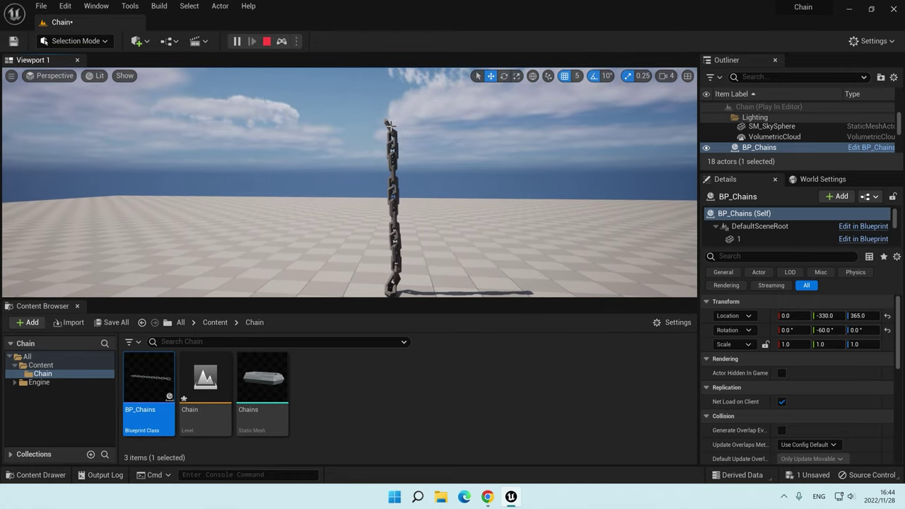
click(390, 125)
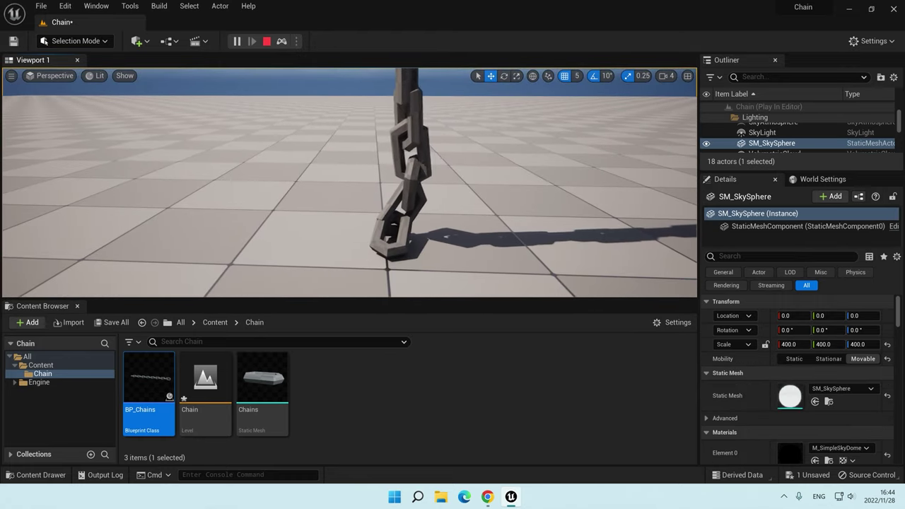